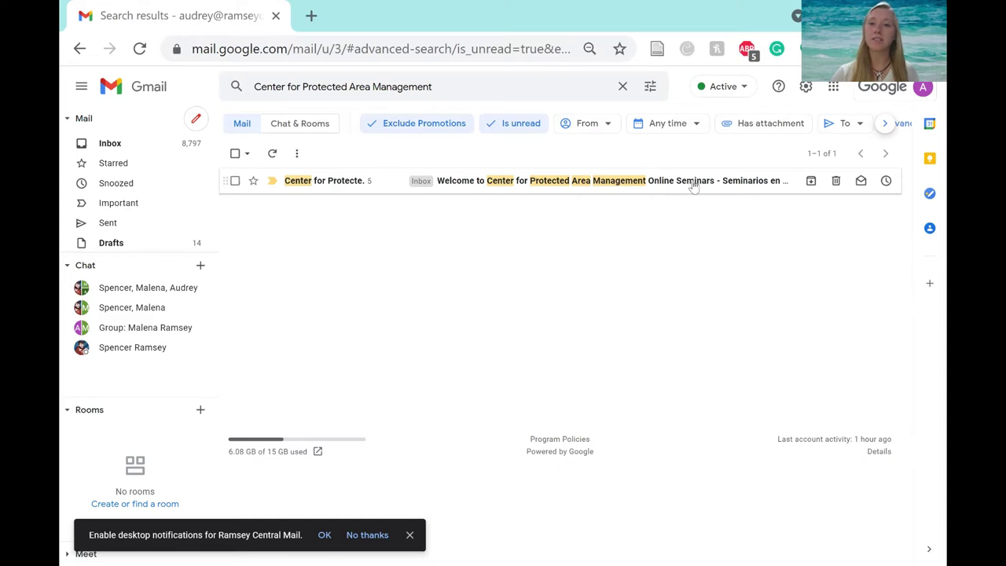
- Open the Center for Protected Area Management welcome email and read the latest message's trimmed content about account setup and the first live session
left_click(348, 186)
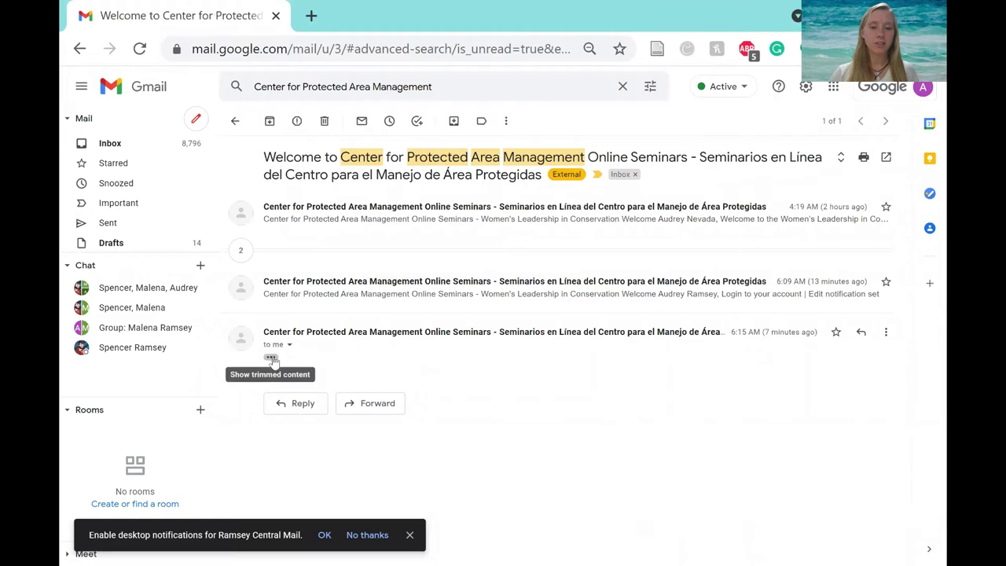
left_click(271, 358)
scroll(763, 335, "down", 5)
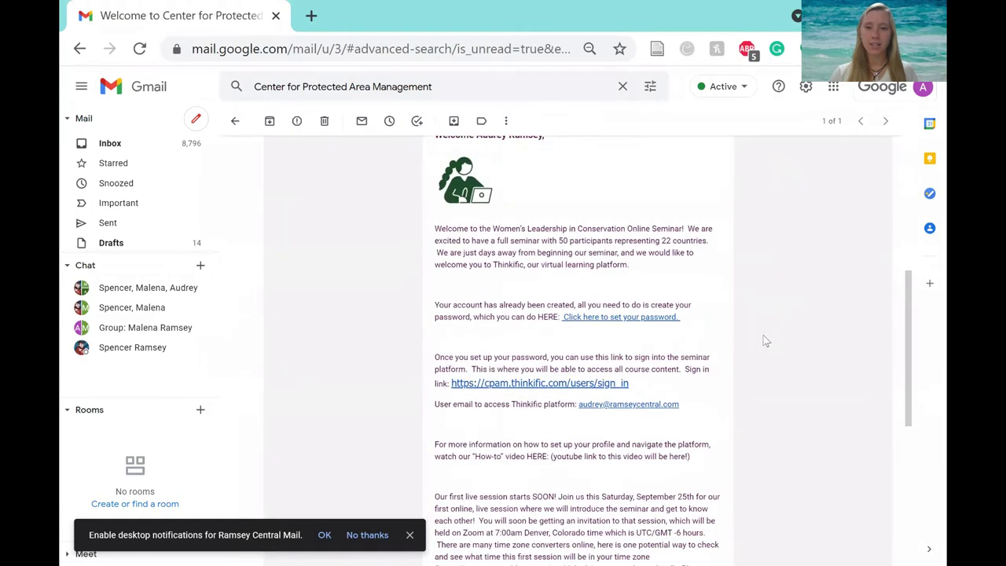
scroll(763, 335, "up", 3)
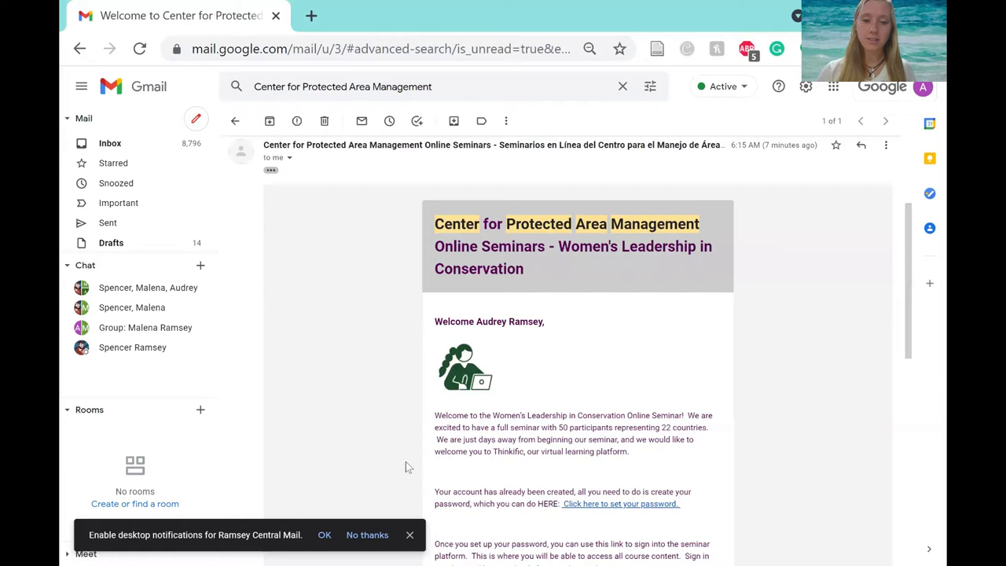
scroll(449, 397, "down", 2)
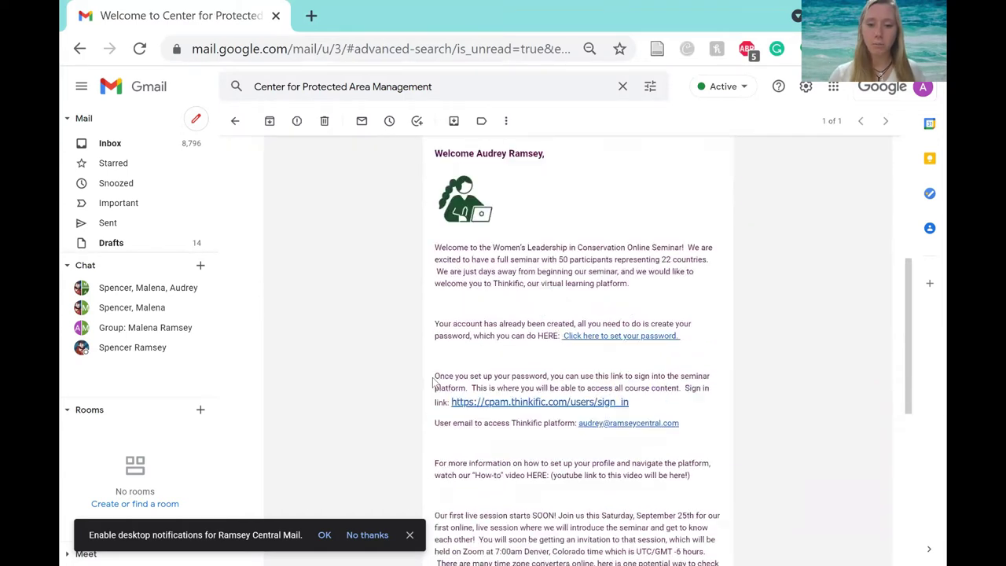
scroll(434, 383, "down", 2)
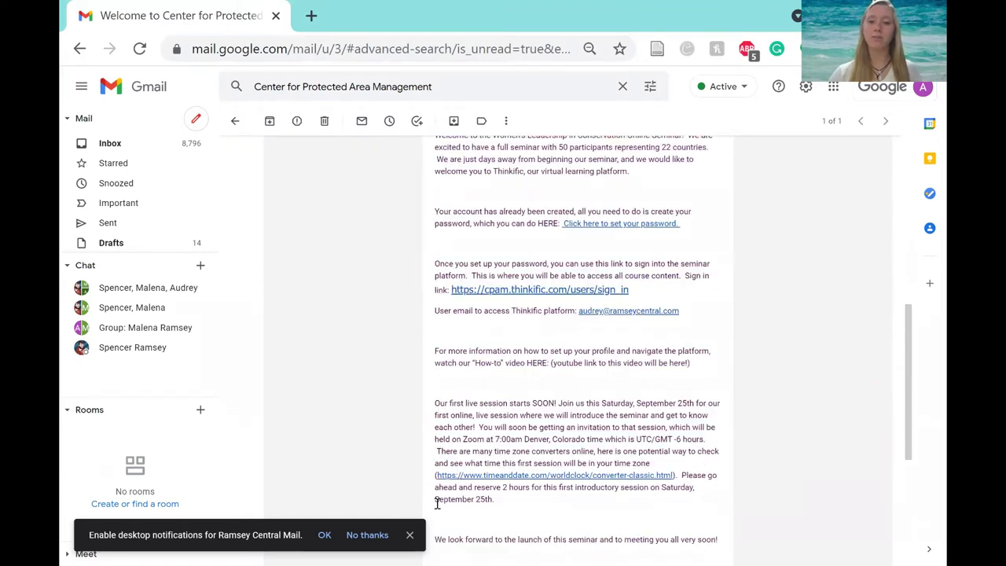
scroll(431, 358, "up", 1)
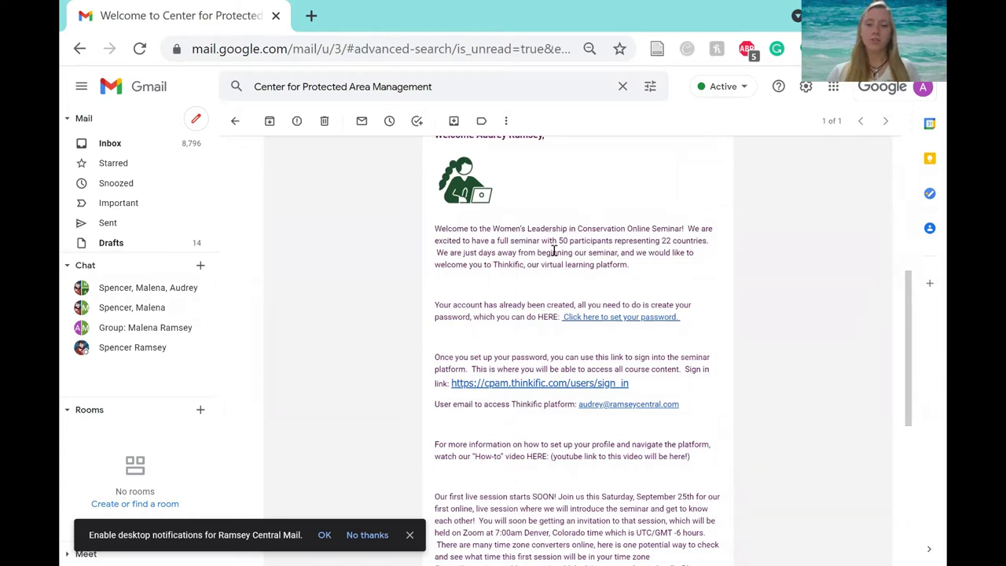
scroll(554, 250, "up", 1)
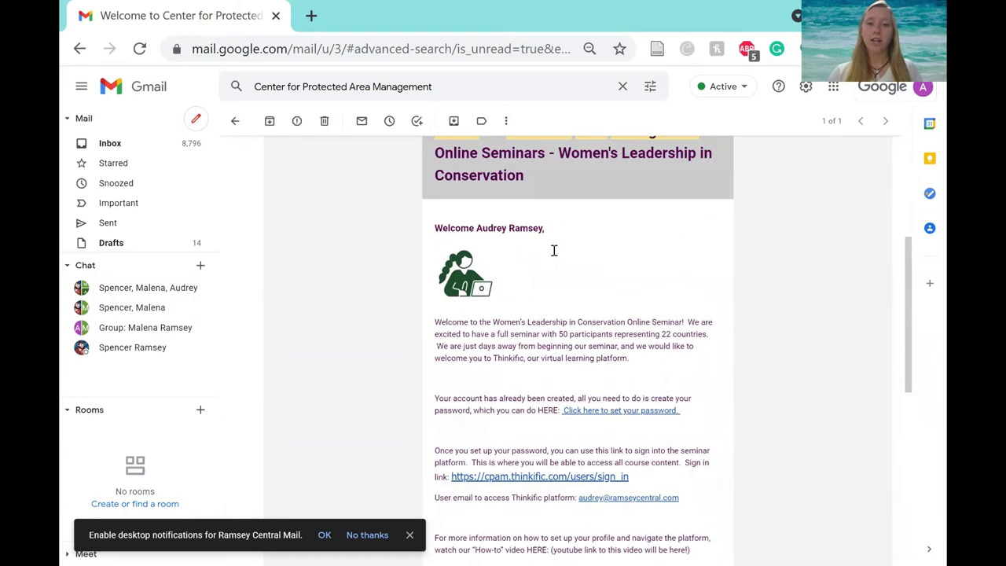
- Follow the email's set-password link, enter and confirm the new account password to sign in, and update the saved browser password
left_click(614, 410)
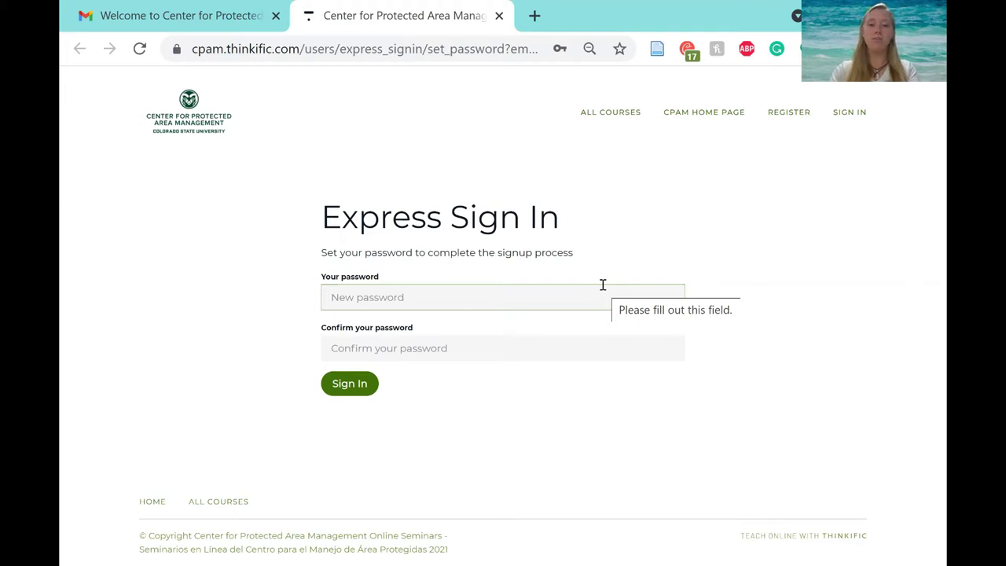
type("*******")
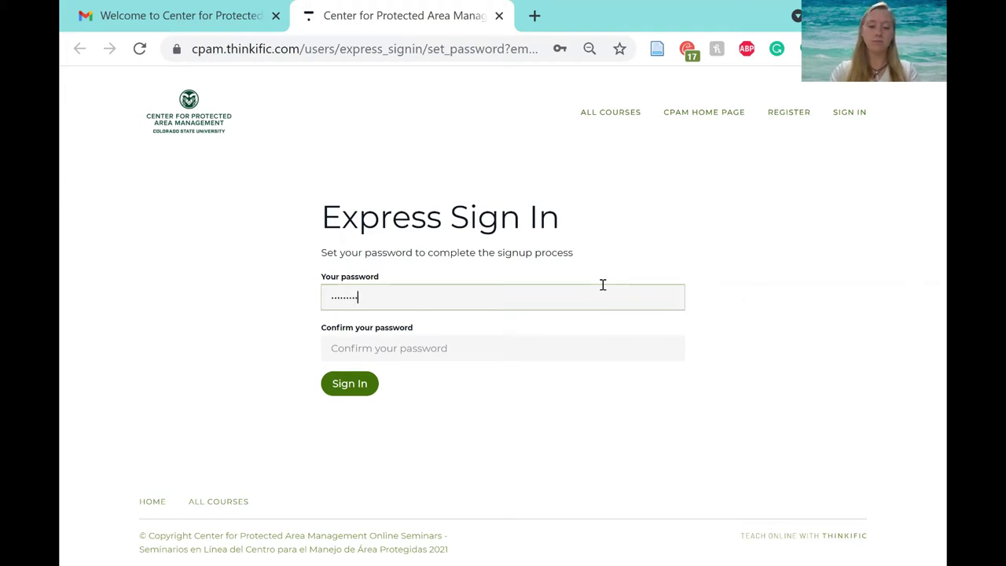
key("Tab")
type("*")
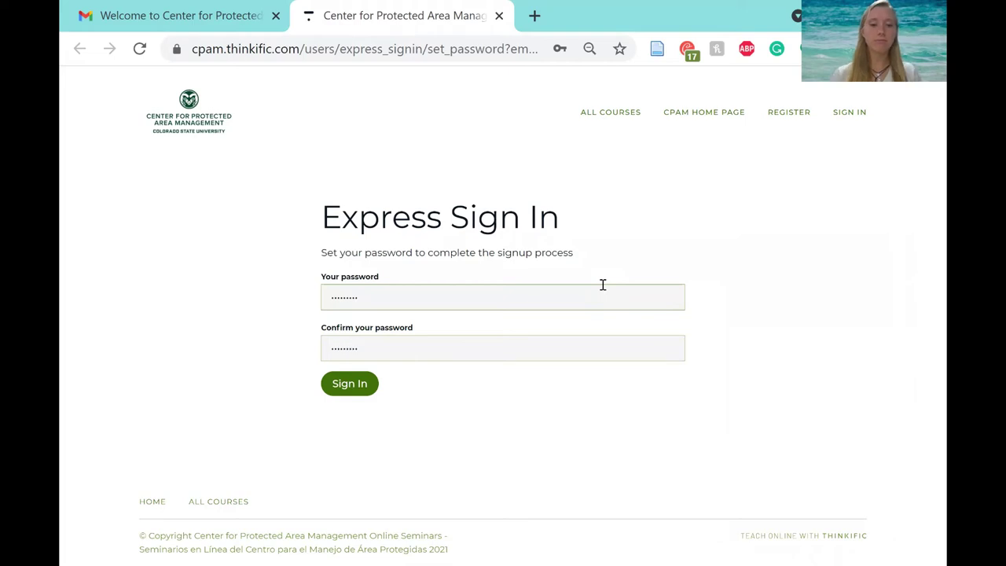
type("*")
left_click(350, 385)
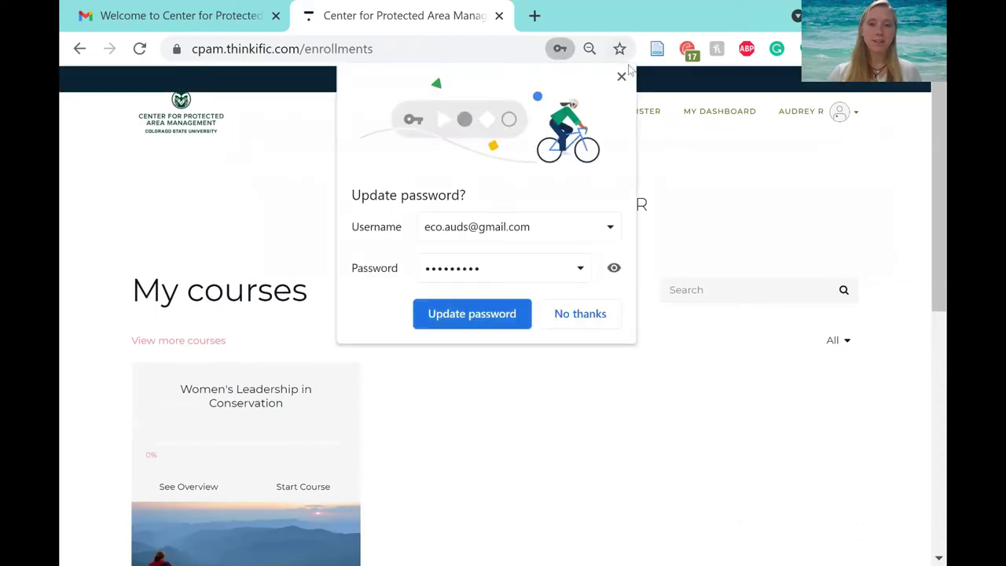
left_click(467, 315)
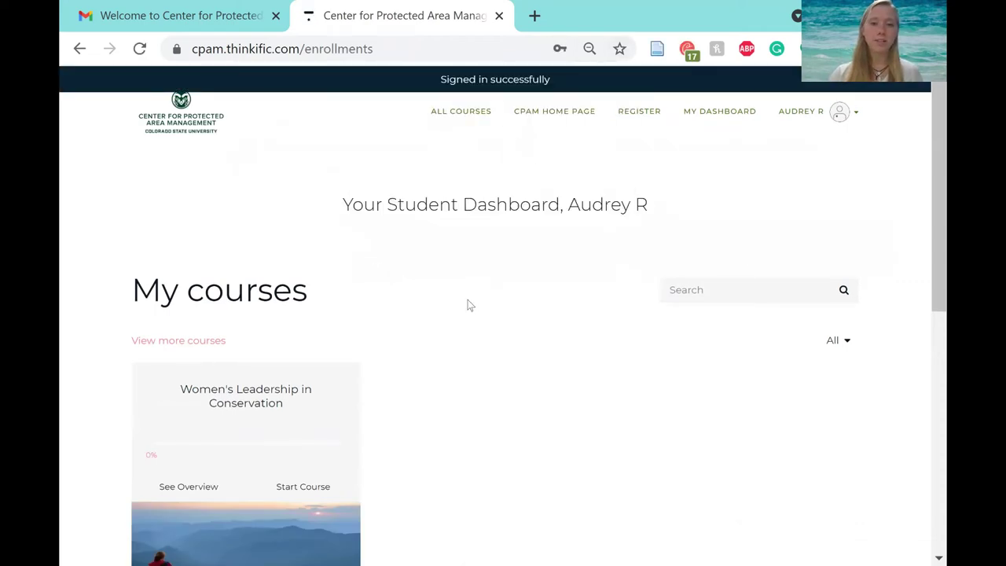
- Look over the student dashboard and start the Women's Leadership in Conservation course
scroll(469, 305, "down", 2)
scroll(467, 305, "up", 2)
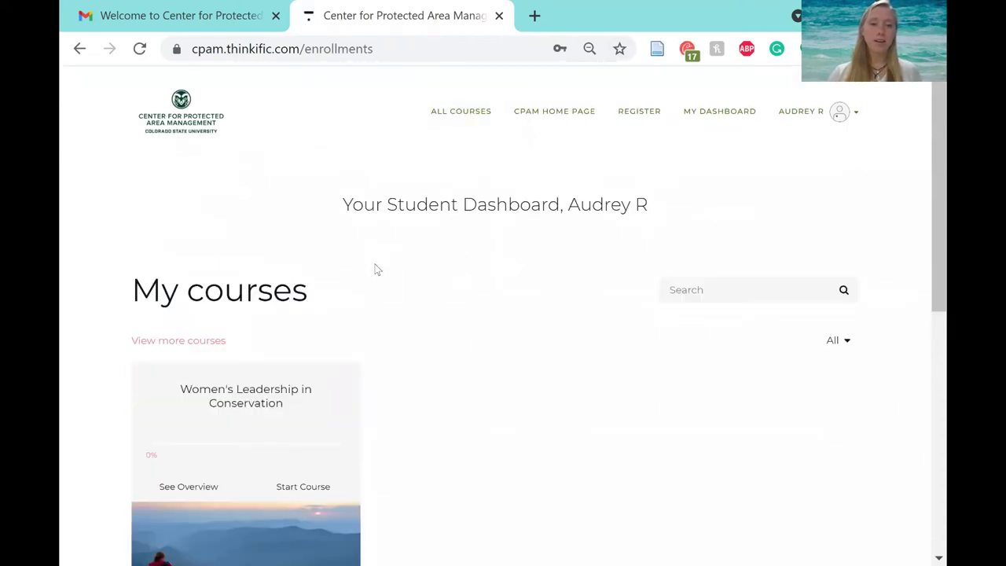
scroll(375, 267, "down", 2)
scroll(377, 270, "up", 1)
scroll(378, 269, "up", 2)
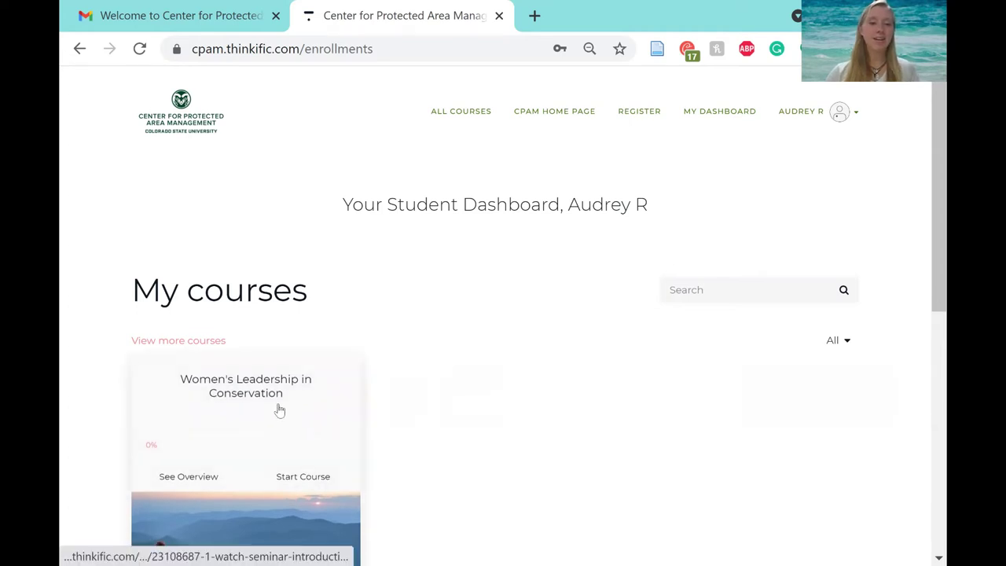
left_click(299, 486)
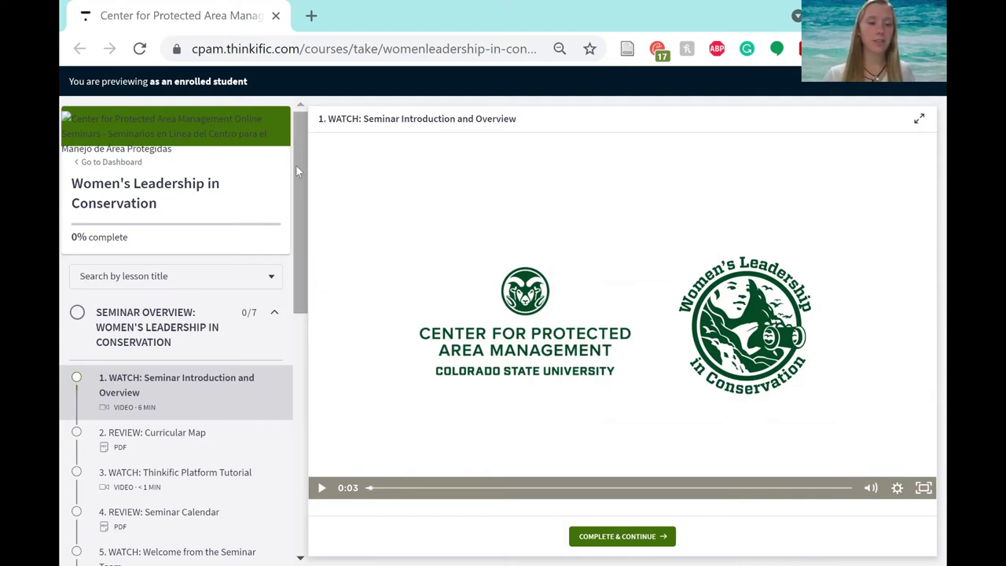
- Expand Module 1, Lesson 1 in the course outline and look through its learning segments and the remaining lessons
left_click_drag(296, 165, 292, 338)
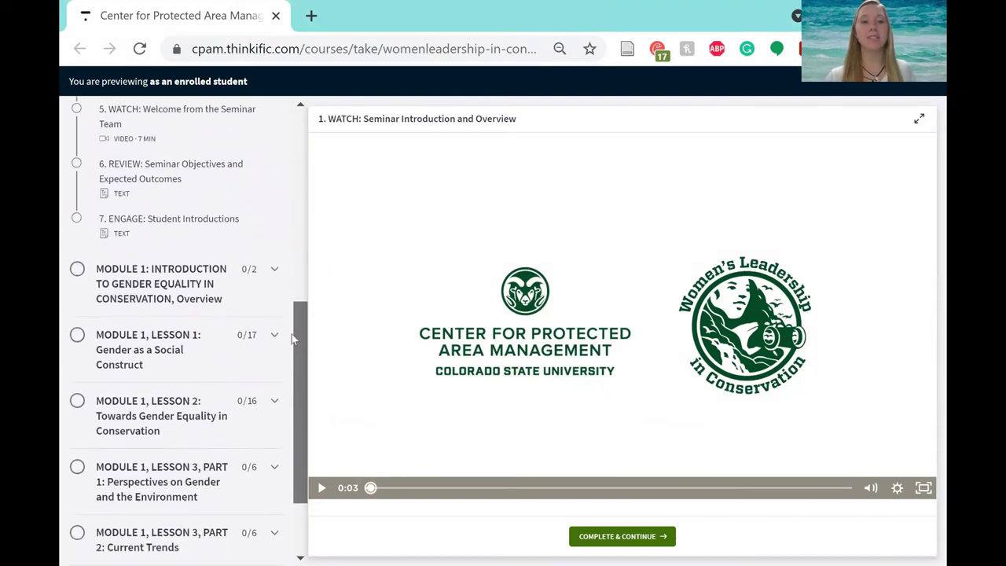
left_click(274, 339)
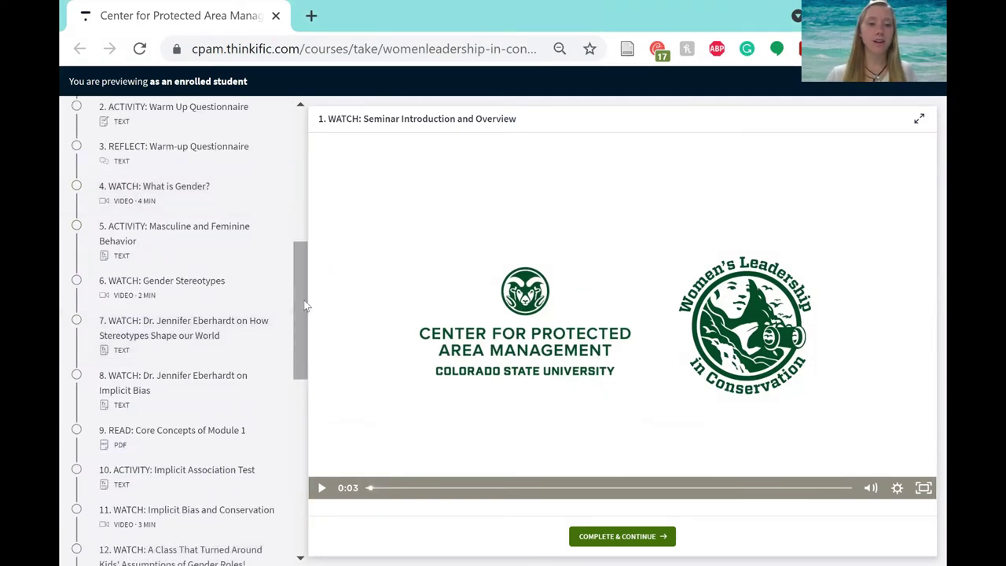
left_click_drag(305, 306, 305, 268)
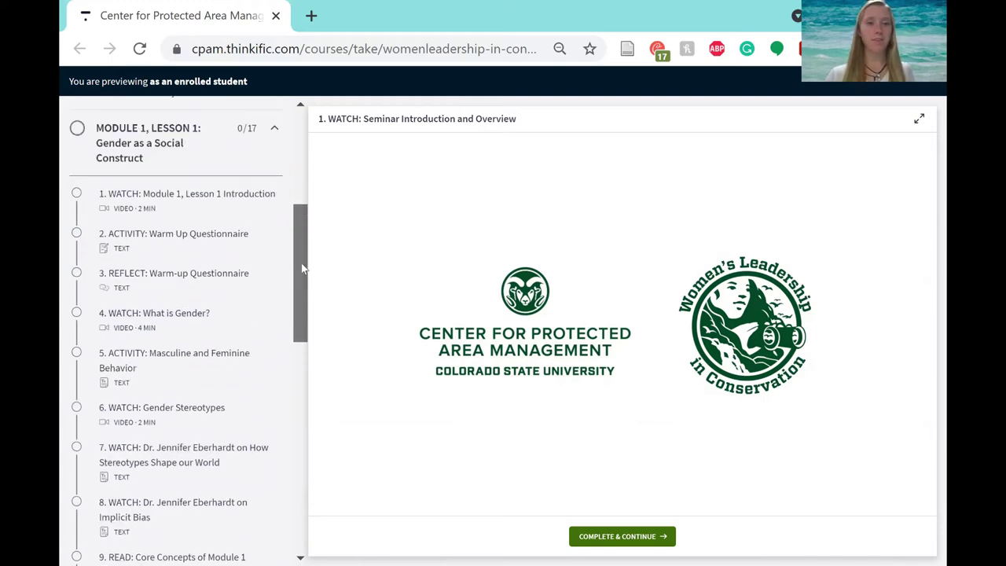
left_click_drag(302, 269, 297, 492)
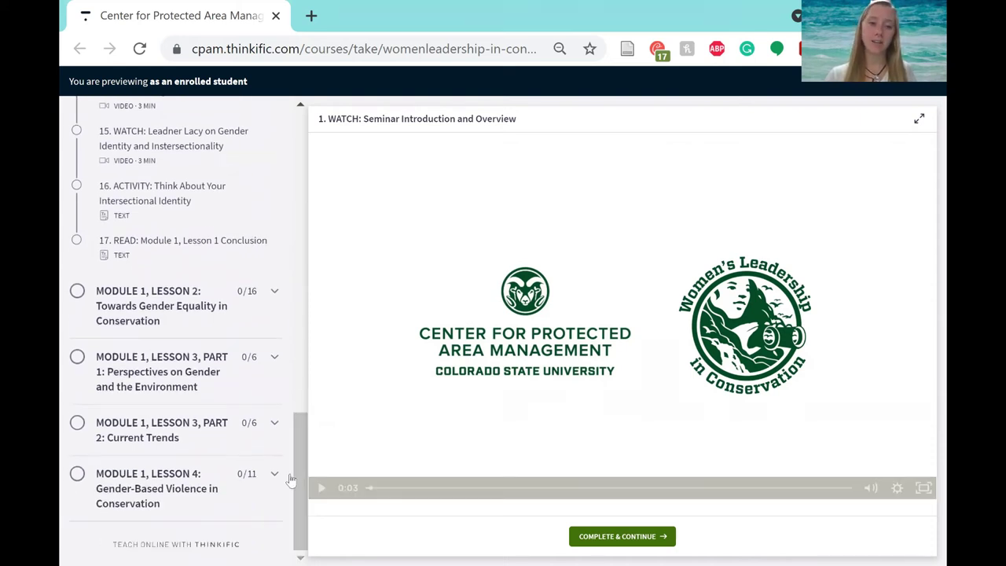
left_click_drag(299, 448, 283, 154)
- Expand the Seminar Overview section and open the Seminar Calendar lesson
left_click(200, 343)
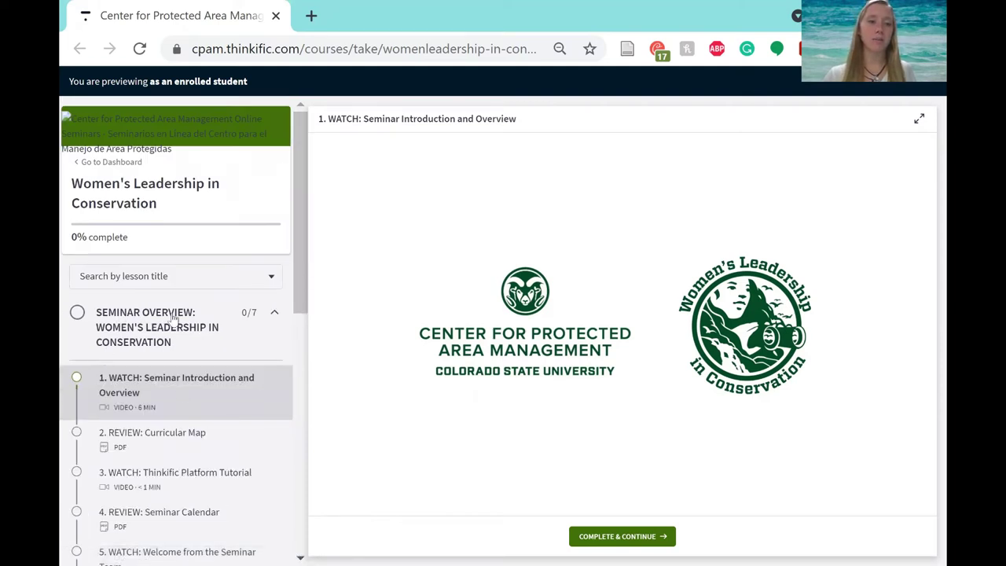
scroll(193, 542, "down", 3)
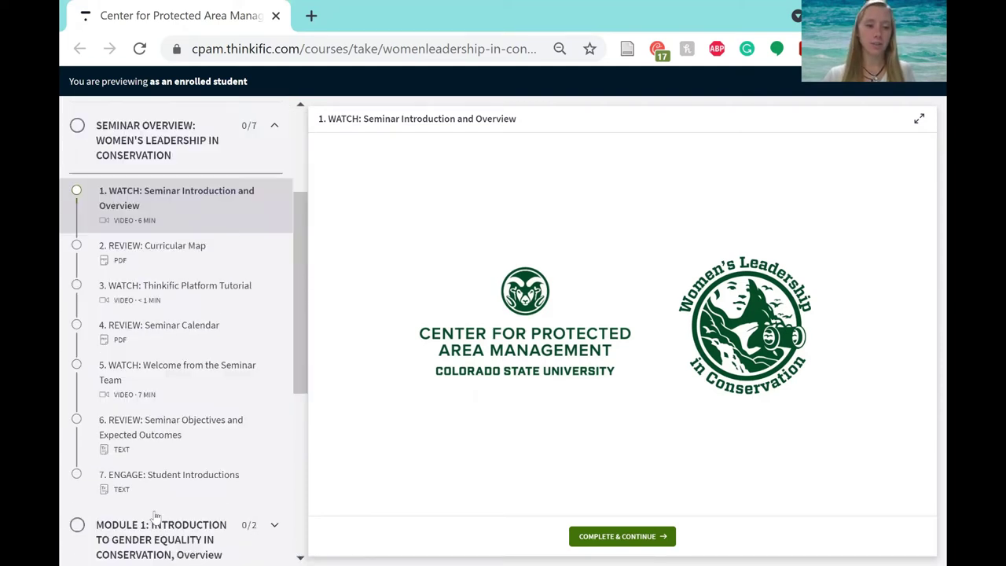
left_click(165, 336)
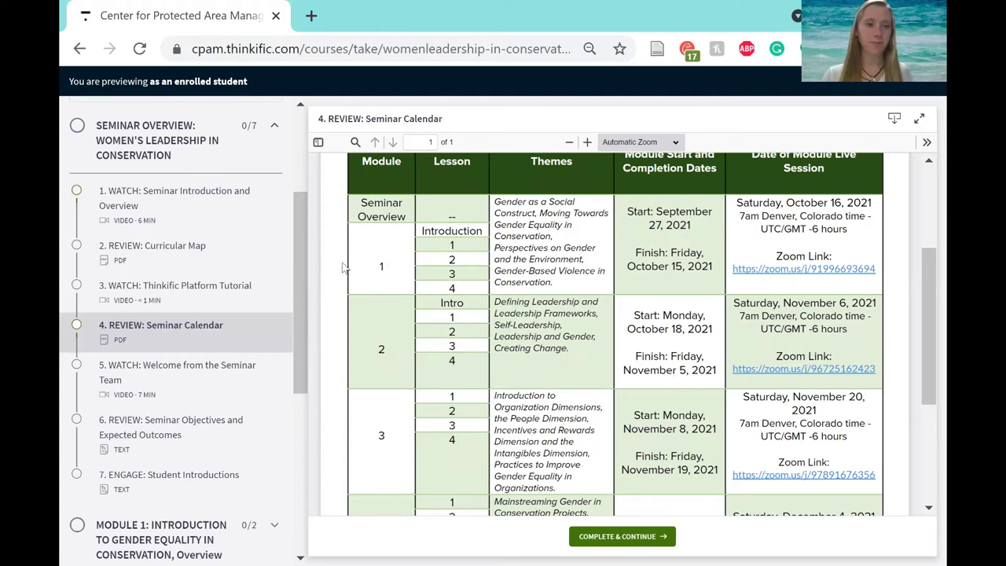
- Return to the Seminar Introduction and Overview video, mark it complete, and check the course progress
left_click(222, 196)
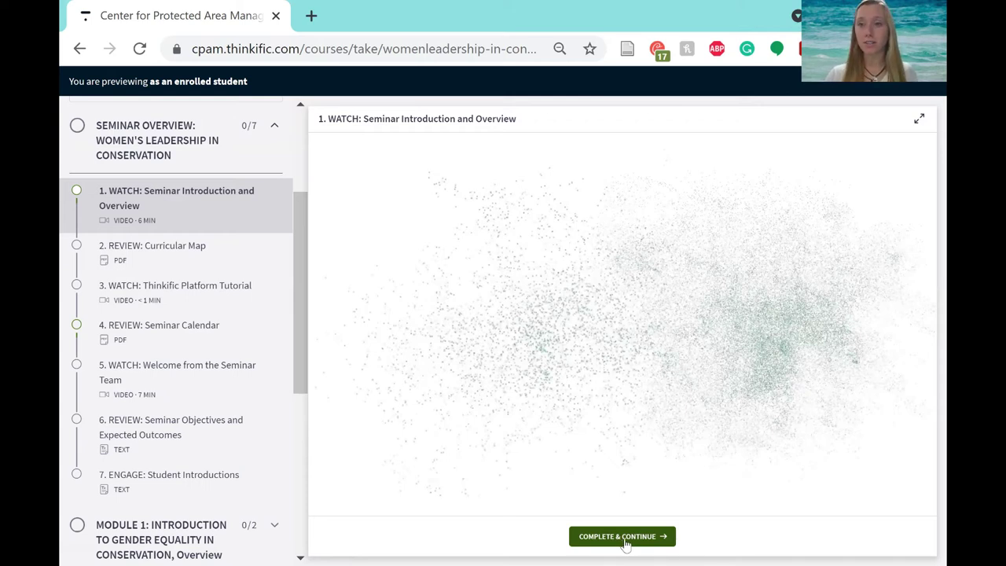
left_click(627, 539)
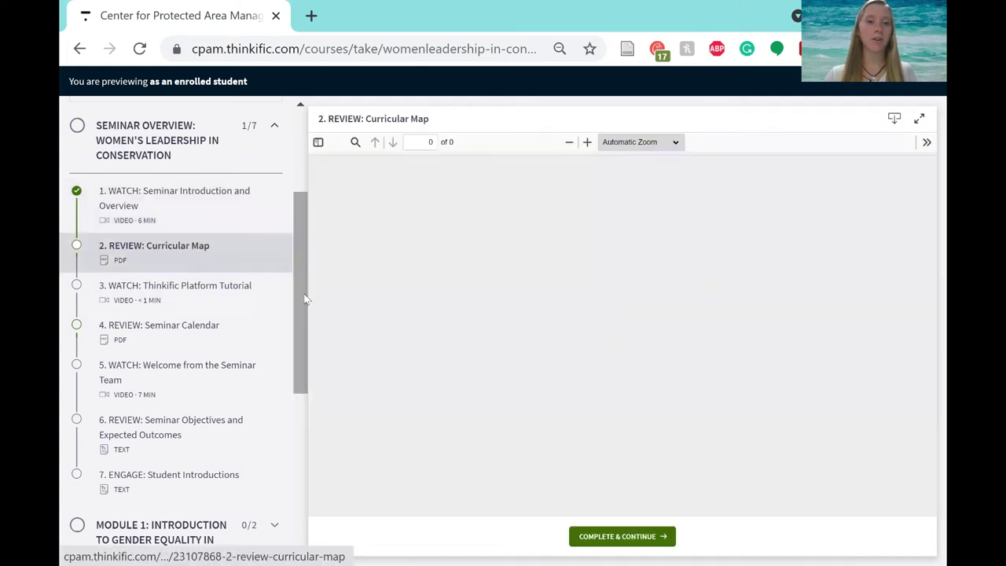
scroll(307, 273, "up", 2)
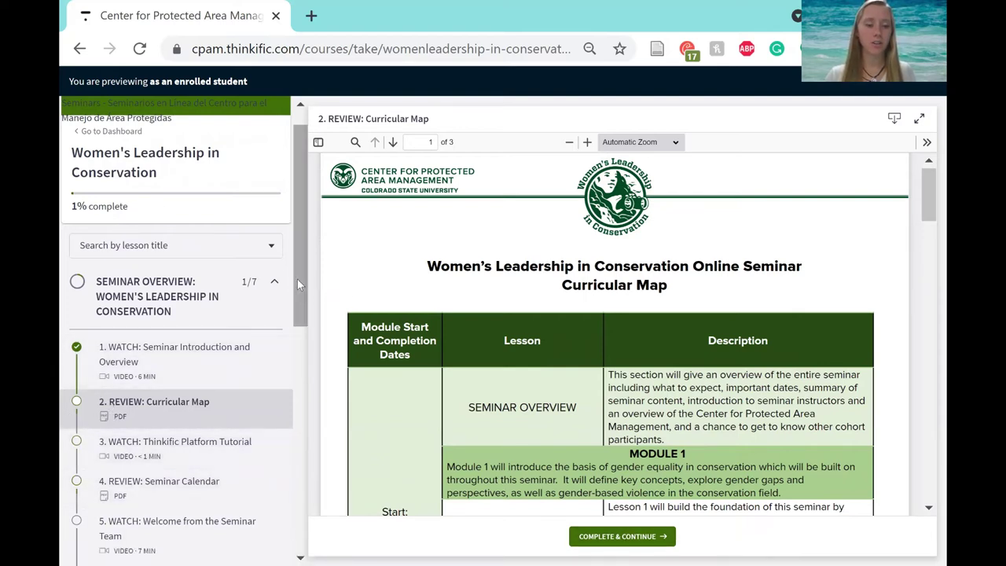
- Expand Module 1, Lesson 1 in the outline and open the "3. REFLECT: Warm-up Questionnaire" segment
left_click_drag(297, 279, 298, 326)
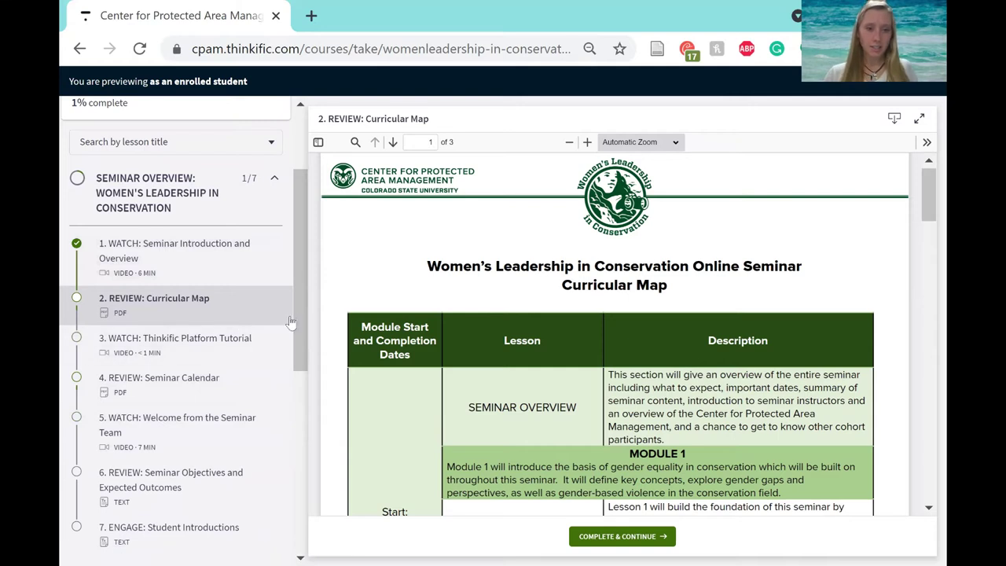
left_click_drag(296, 316, 300, 438)
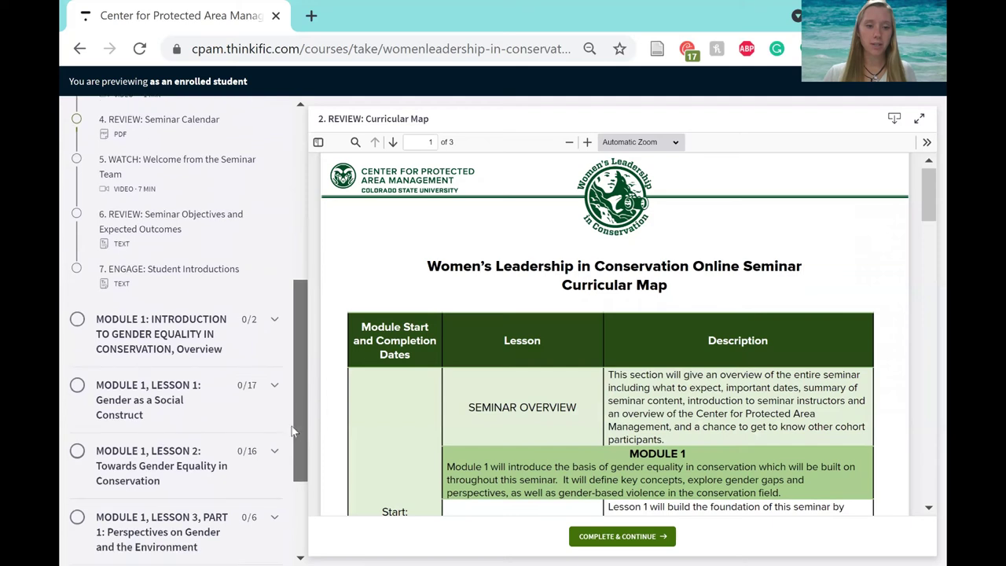
left_click(275, 387)
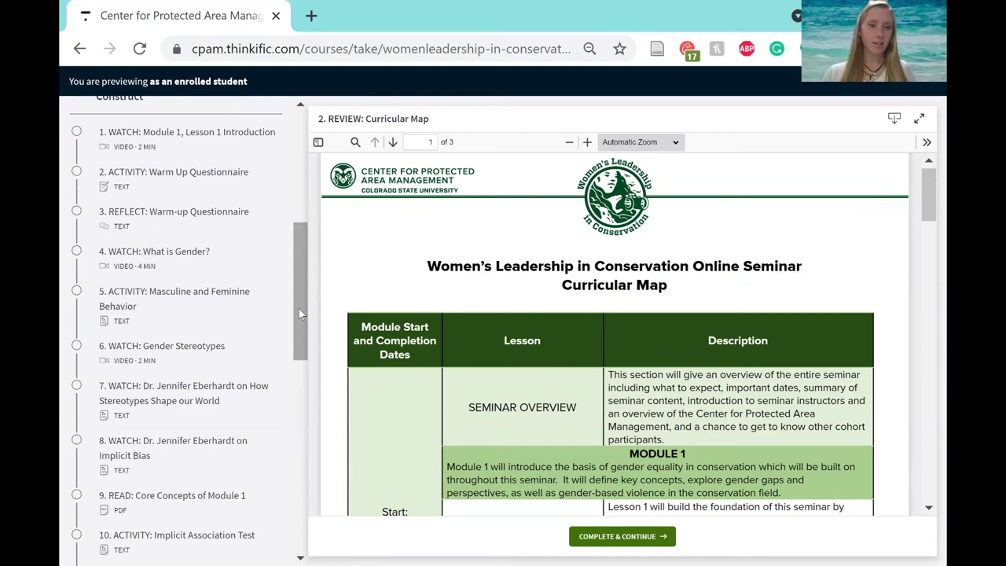
left_click(192, 227)
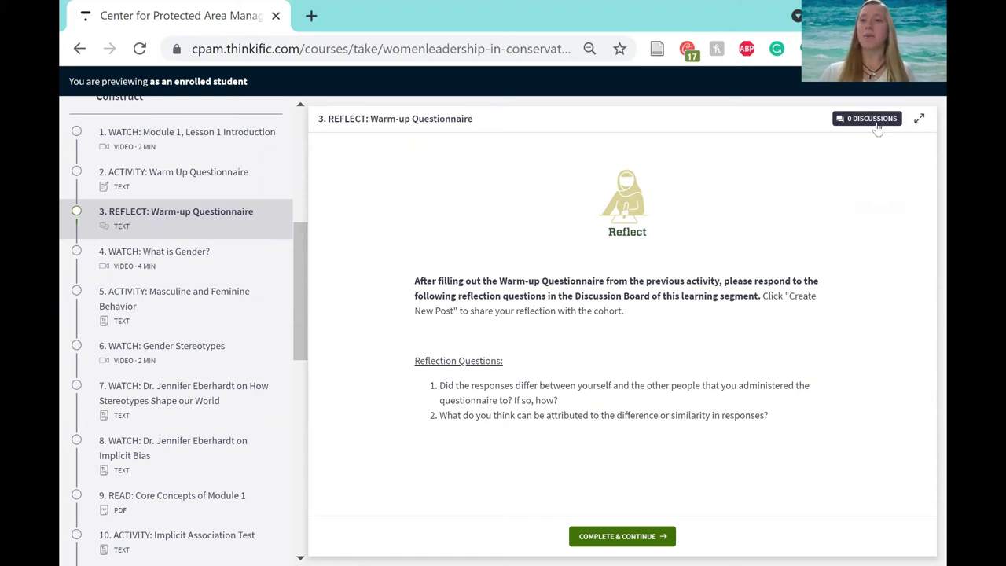
- Start a new discussion post for the Warm-up Questionnaire reflection, discard it empty, and return to the start of the course outline
left_click(878, 126)
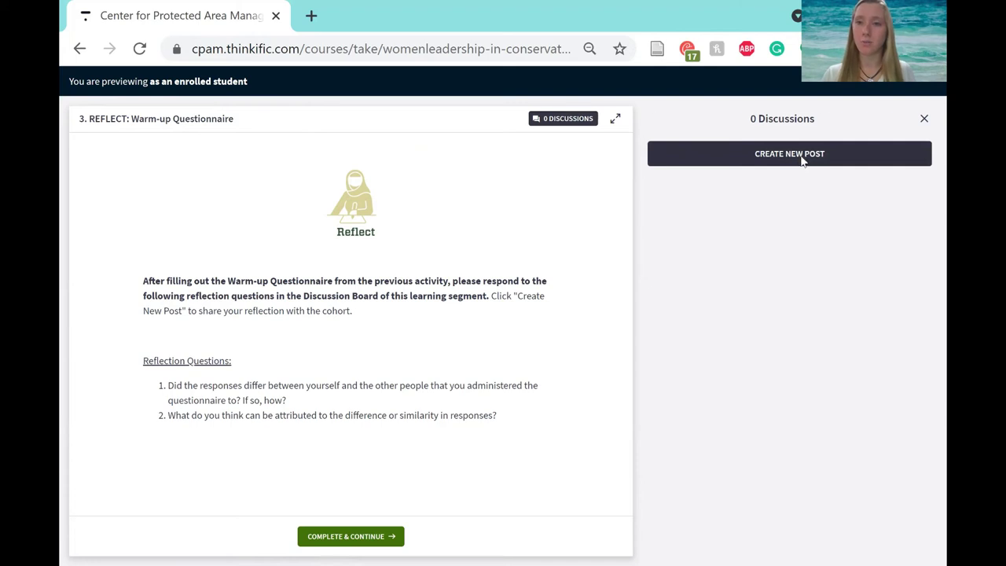
left_click(802, 157)
left_click(800, 182)
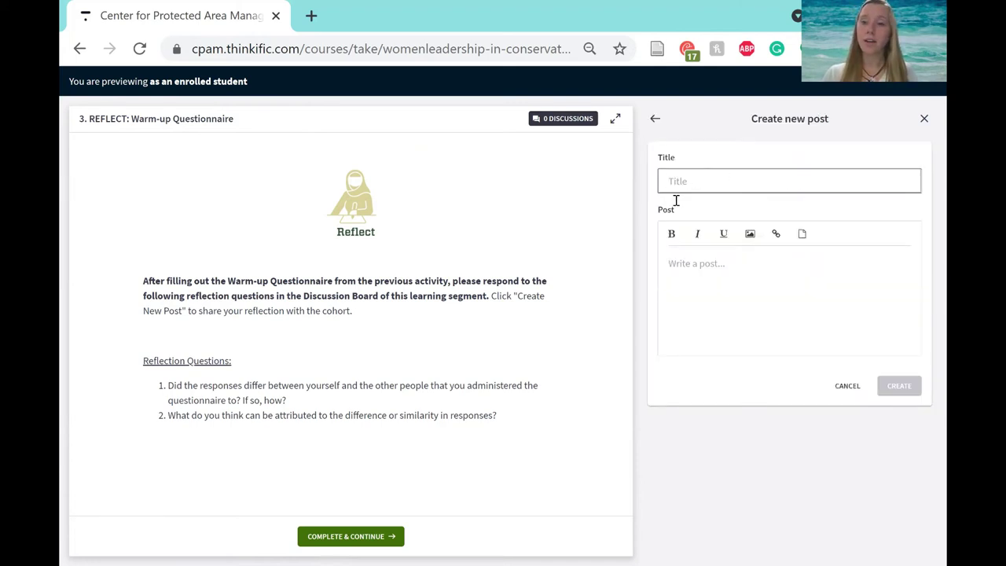
left_click(675, 264)
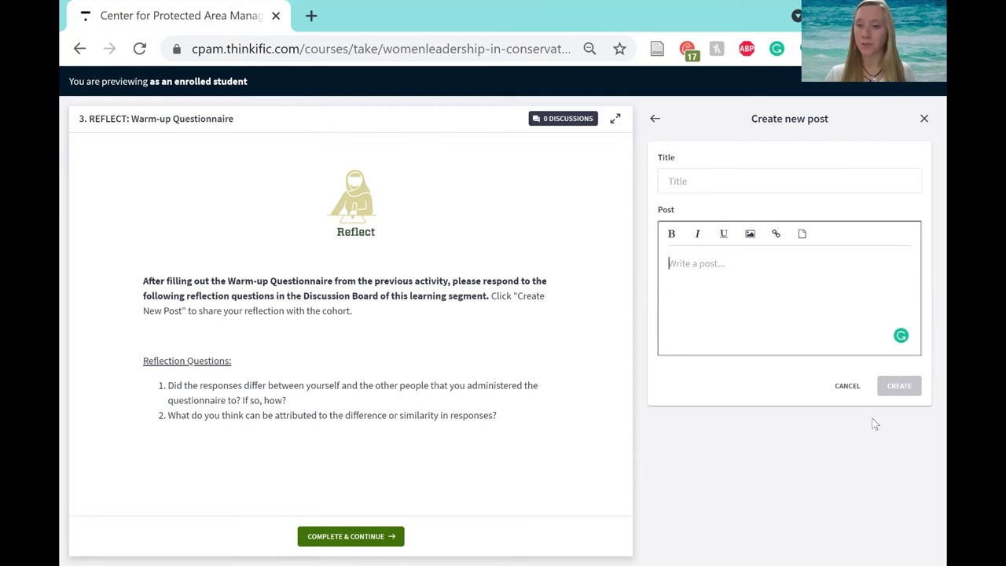
left_click(843, 386)
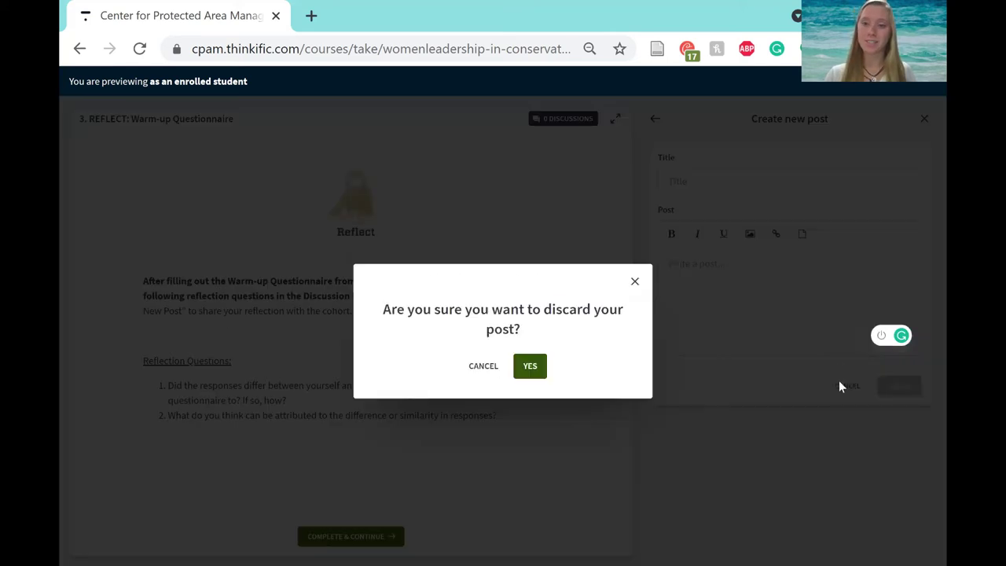
left_click(521, 368)
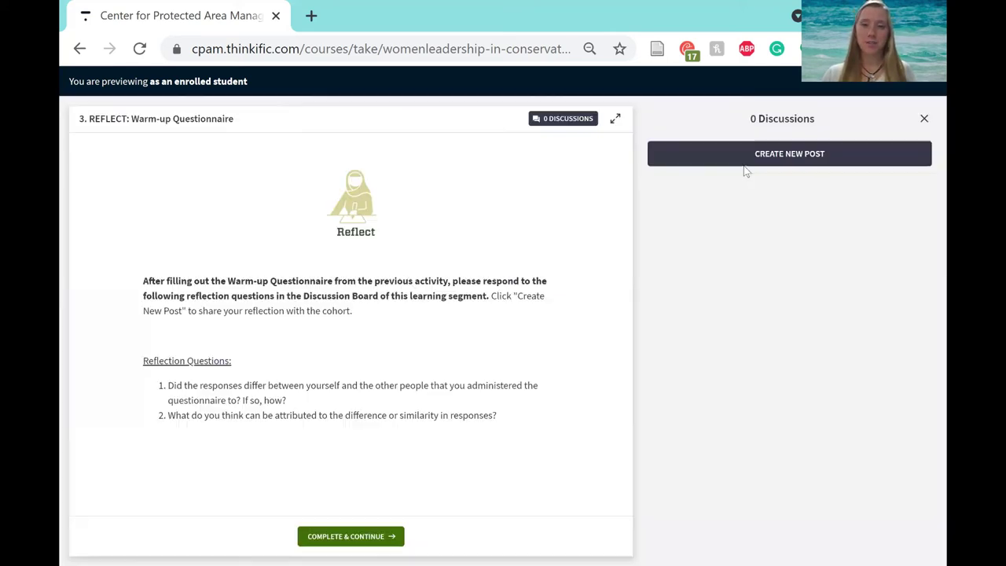
left_click(923, 120)
left_click_drag(305, 258, 301, 166)
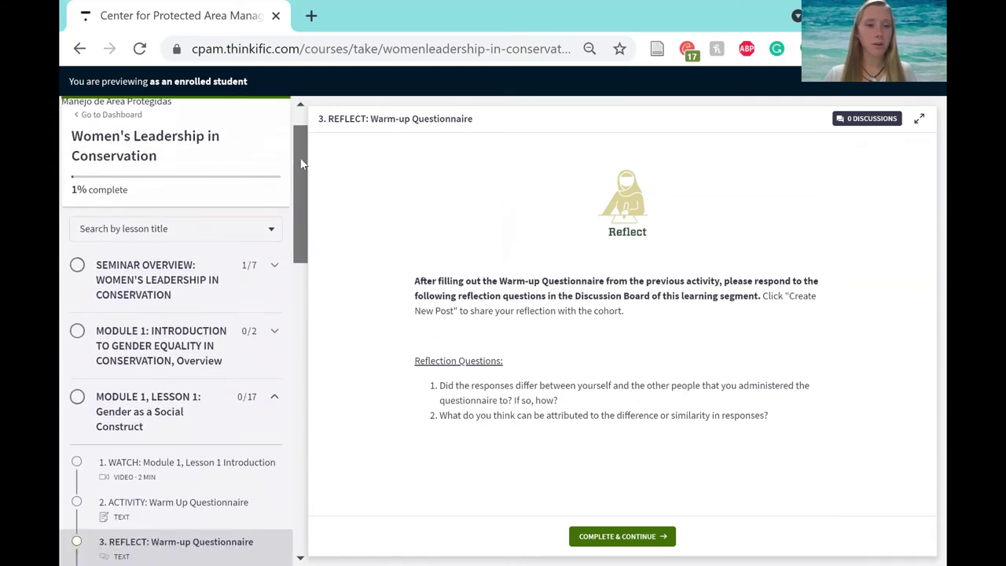
- Expand the Seminar Overview section, open "6. REVIEW: Seminar Objectives and Expected Outcomes", and read through to its contact information
left_click(281, 255)
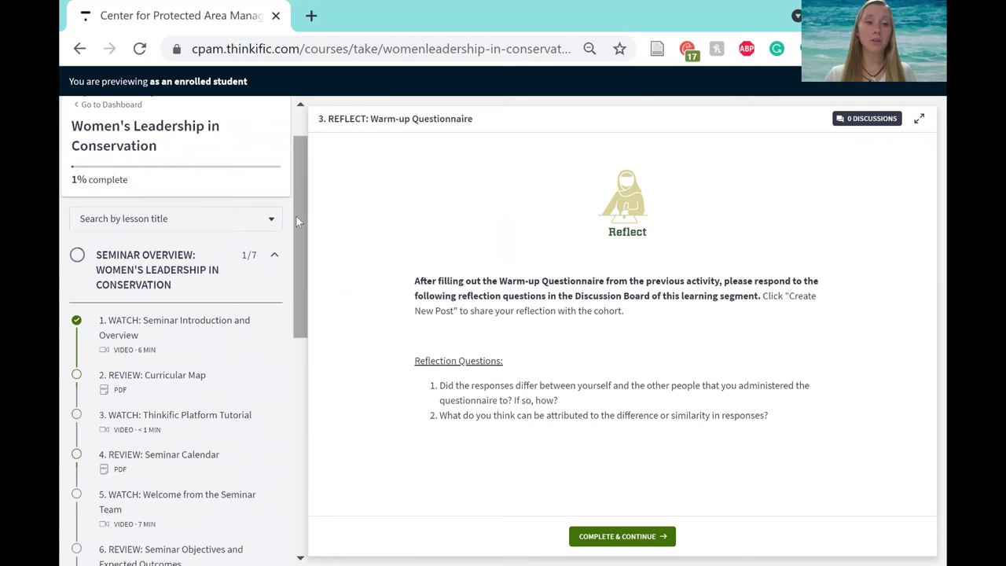
left_click_drag(296, 216, 298, 299)
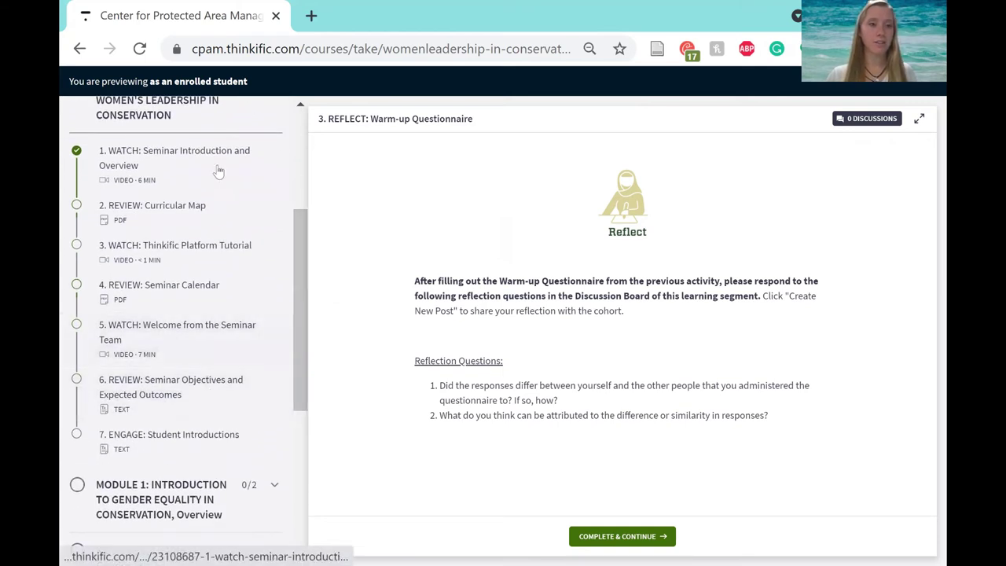
left_click_drag(297, 380, 295, 362)
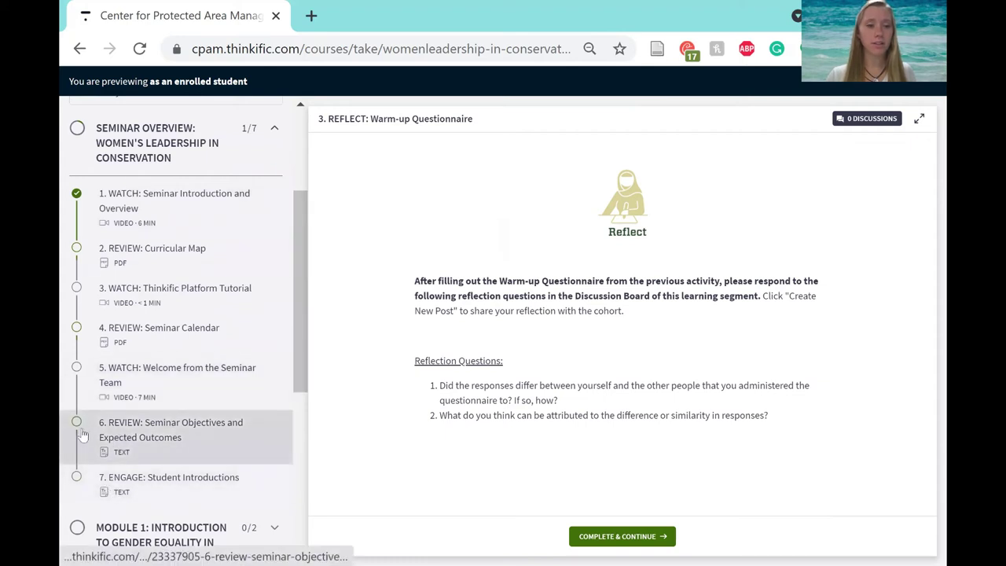
left_click(172, 443)
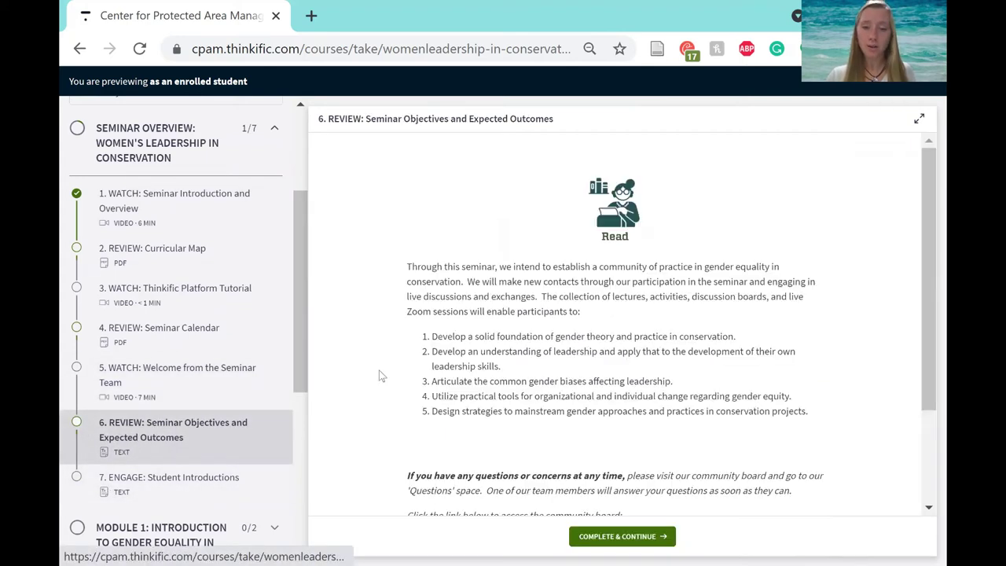
scroll(686, 377, "down", 1)
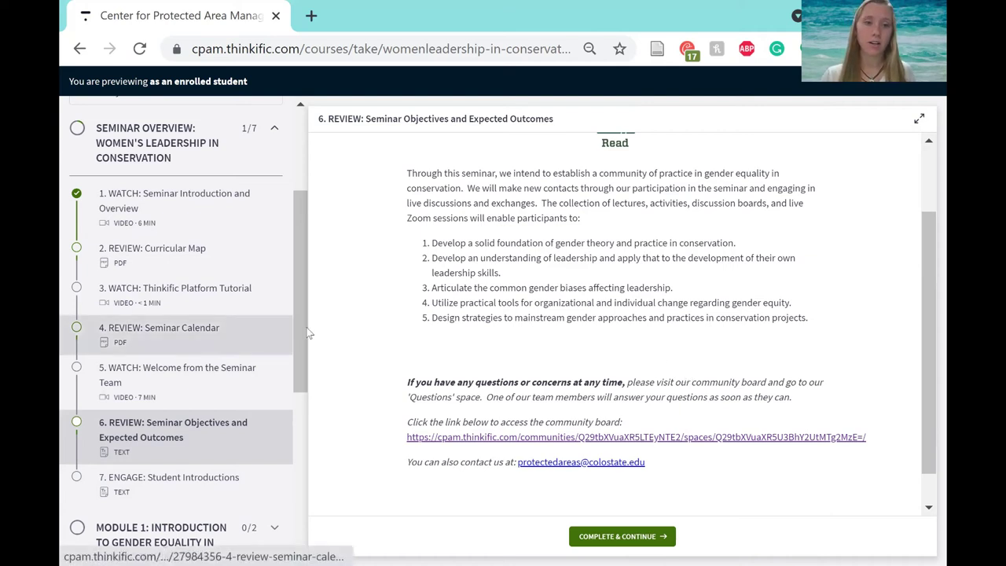
- Open the community board's Questions space through the link in the Seminar Objectives and Expected Outcomes lesson
scroll(299, 318, "up", 3)
scroll(295, 224, "up", 2)
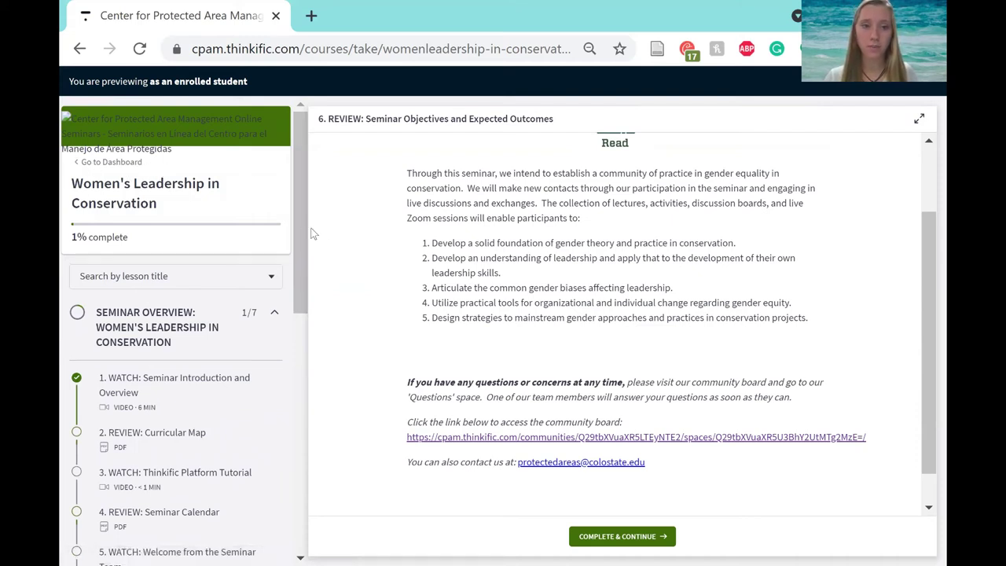
left_click_drag(298, 222, 298, 312)
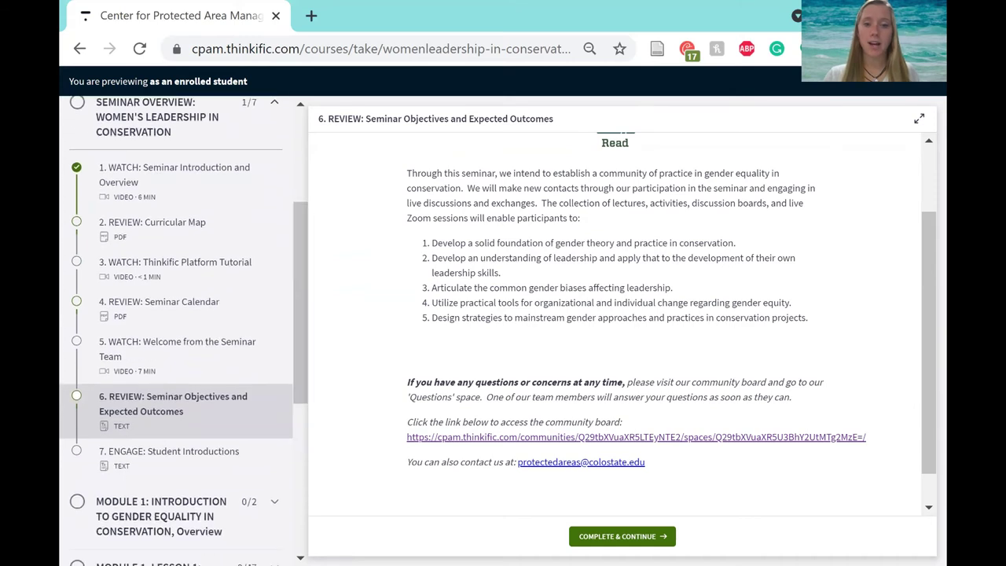
left_click(814, 440)
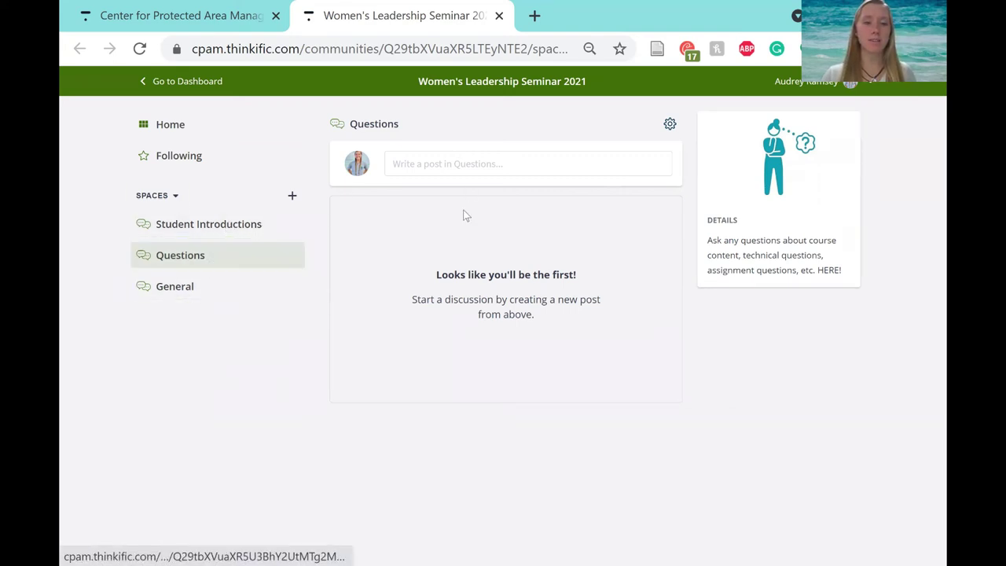
- Start a new post in the Questions space and discard it empty
left_click(466, 163)
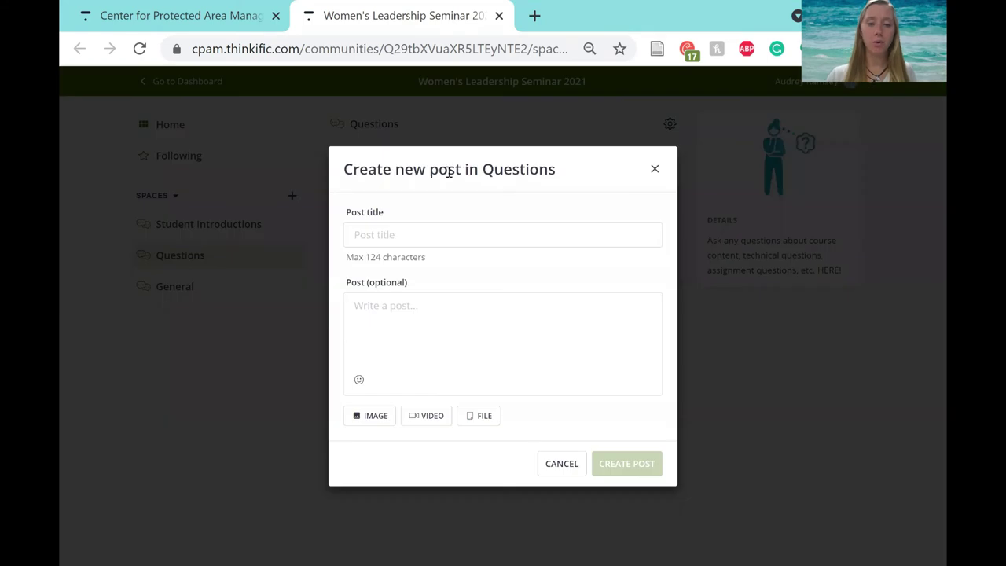
left_click(415, 235)
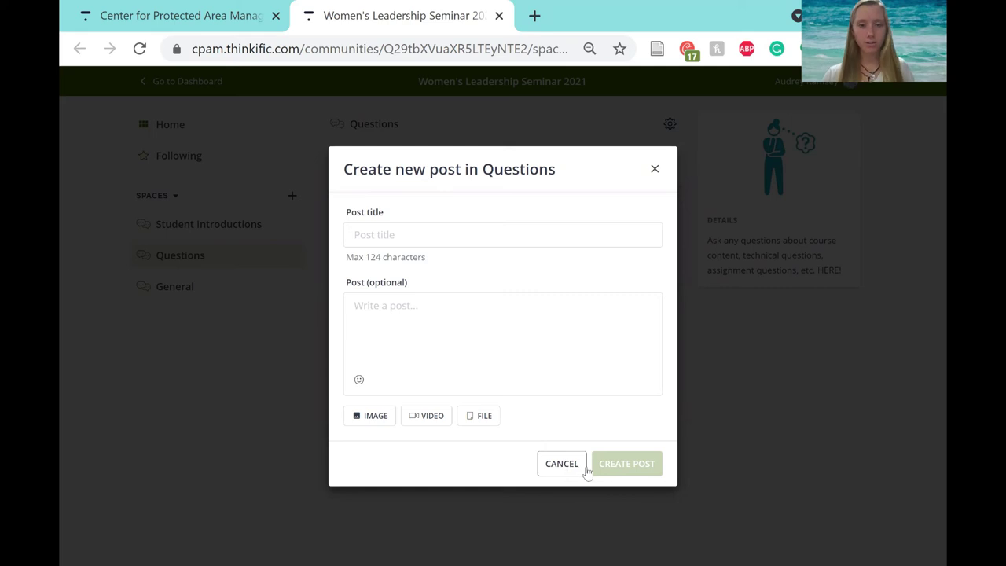
left_click(543, 469)
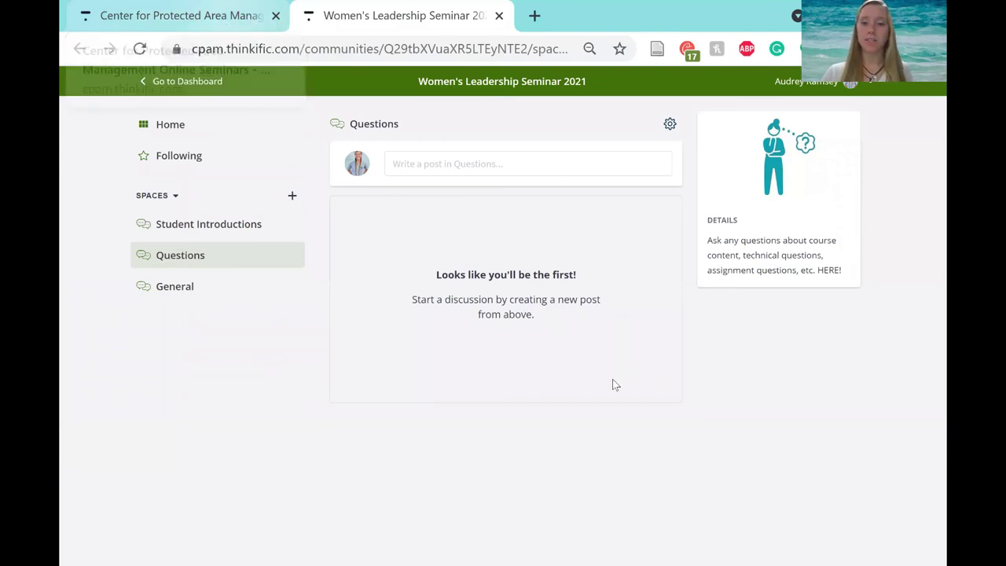
- Open the community's Student Introductions space, read the full INSTRUCTIONS post, and go back to the space
key("ctrl+shift+Tab")
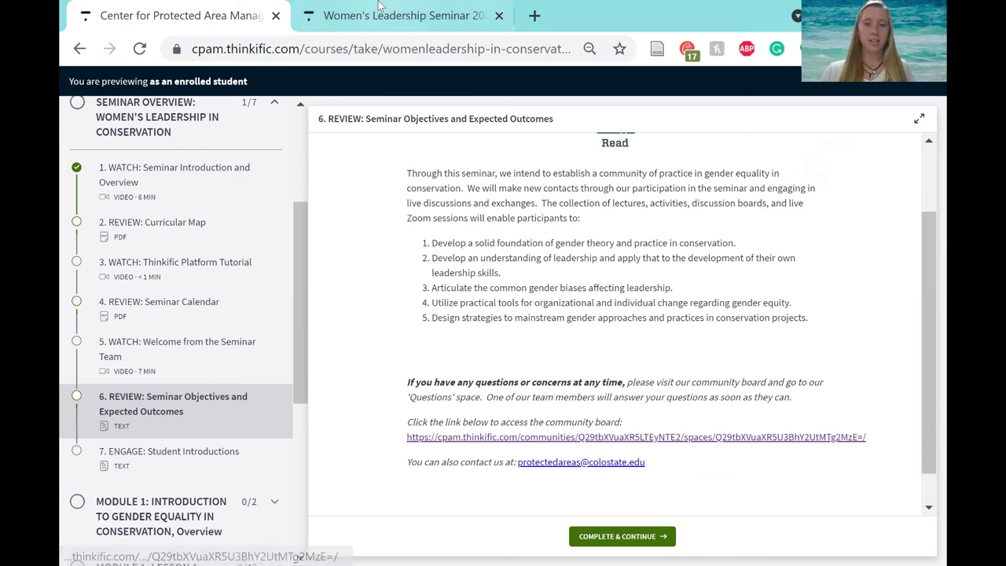
left_click(333, 23)
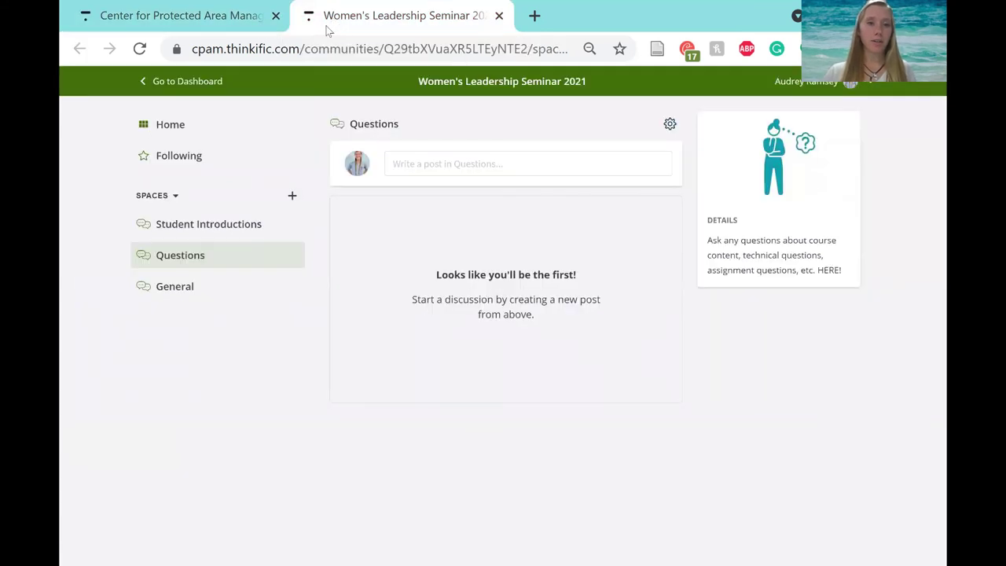
left_click(215, 236)
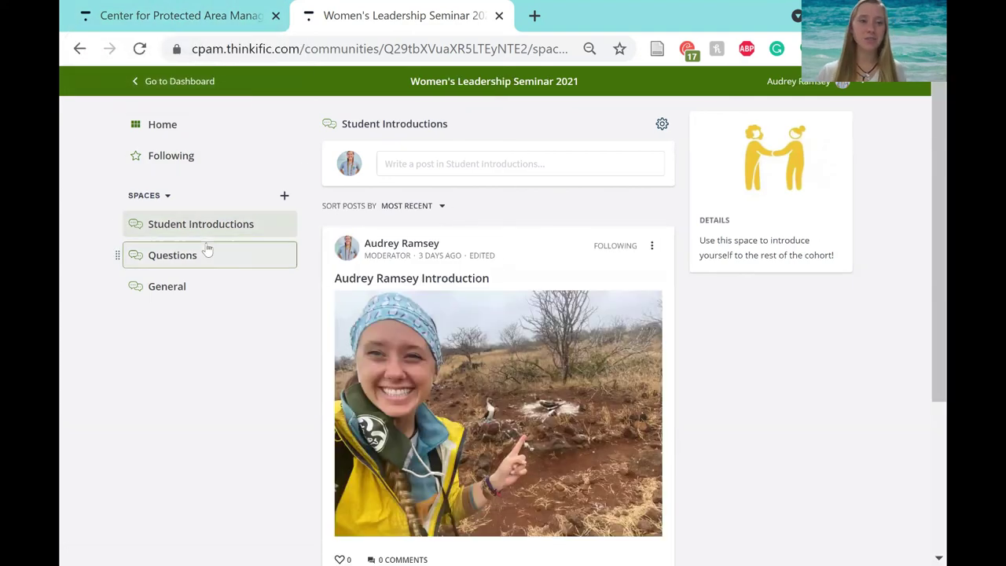
scroll(524, 200, "down", 3)
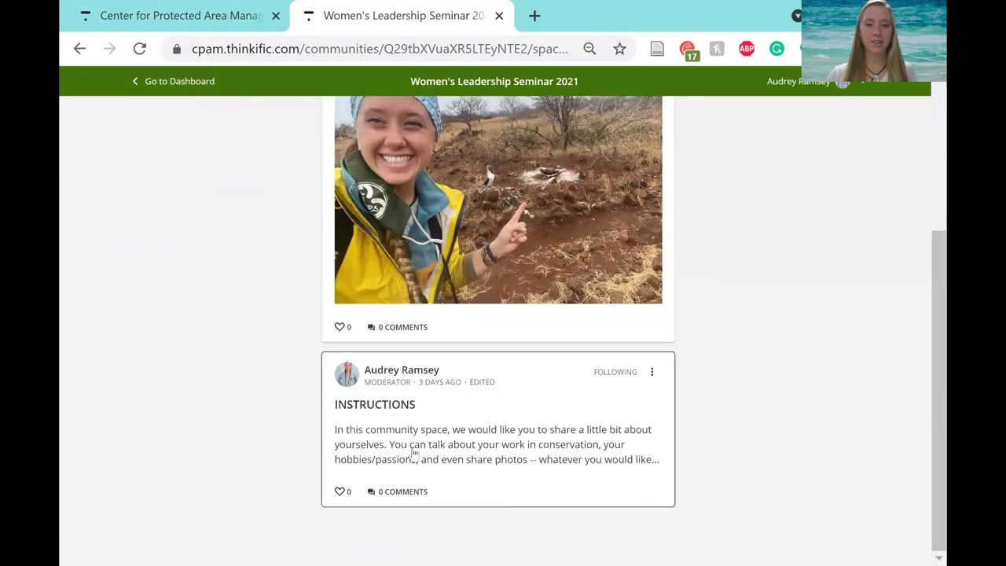
left_click(414, 454)
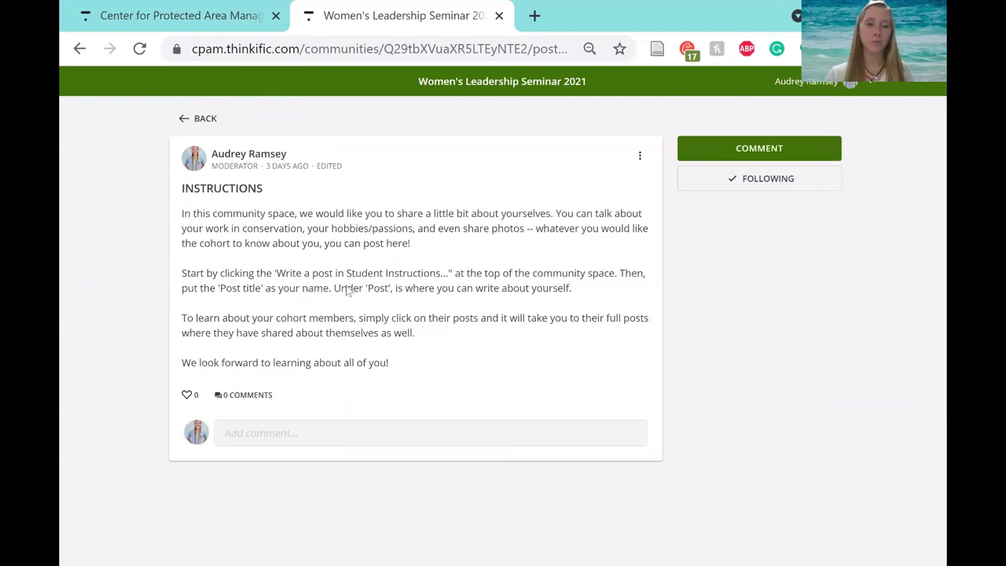
left_click(196, 118)
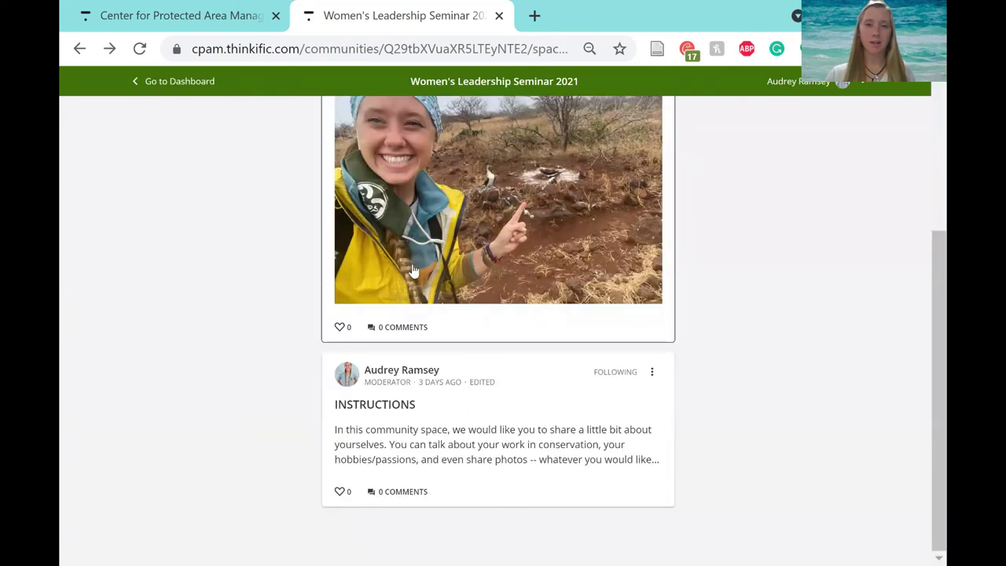
- Open the moderator's introduction post in Student Introductions, view its text and photo, and go back to the space
scroll(412, 269, "up", 3)
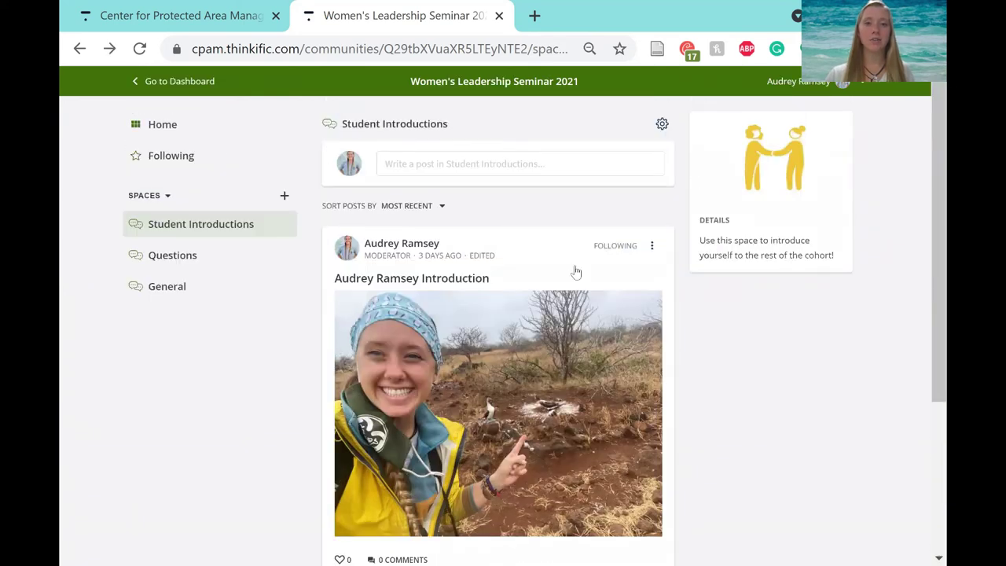
left_click(526, 319)
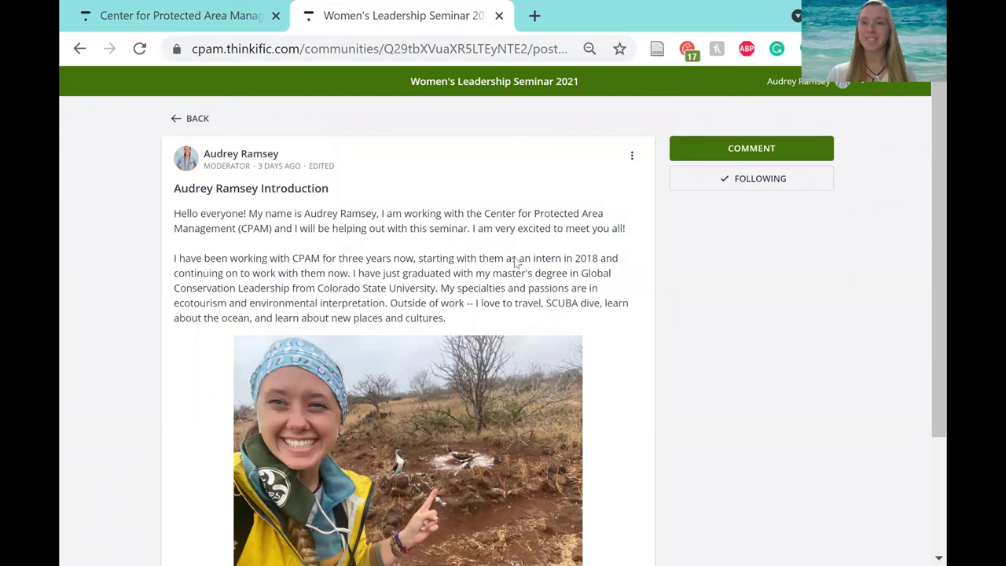
scroll(471, 283, "down", 1)
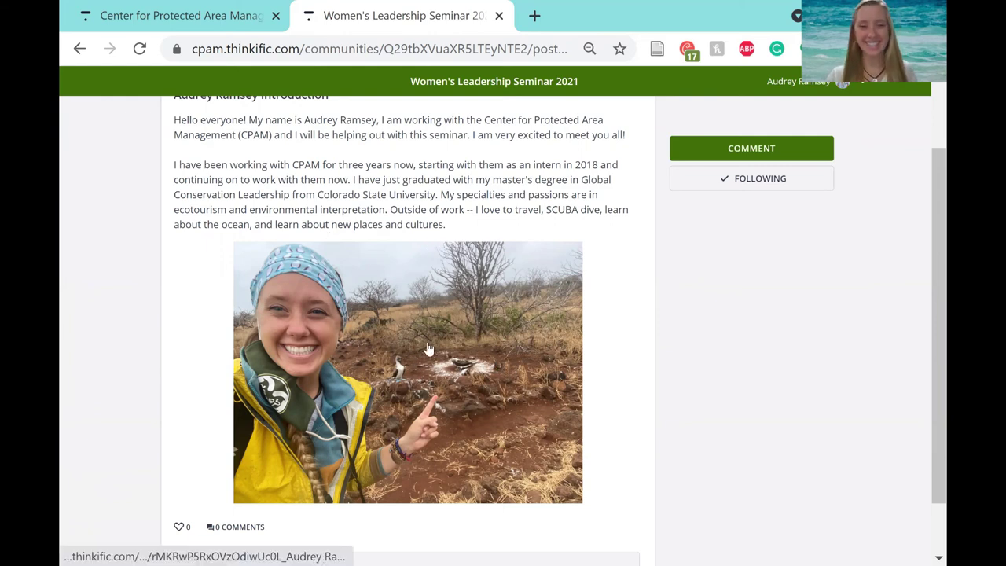
scroll(386, 274, "up", 2)
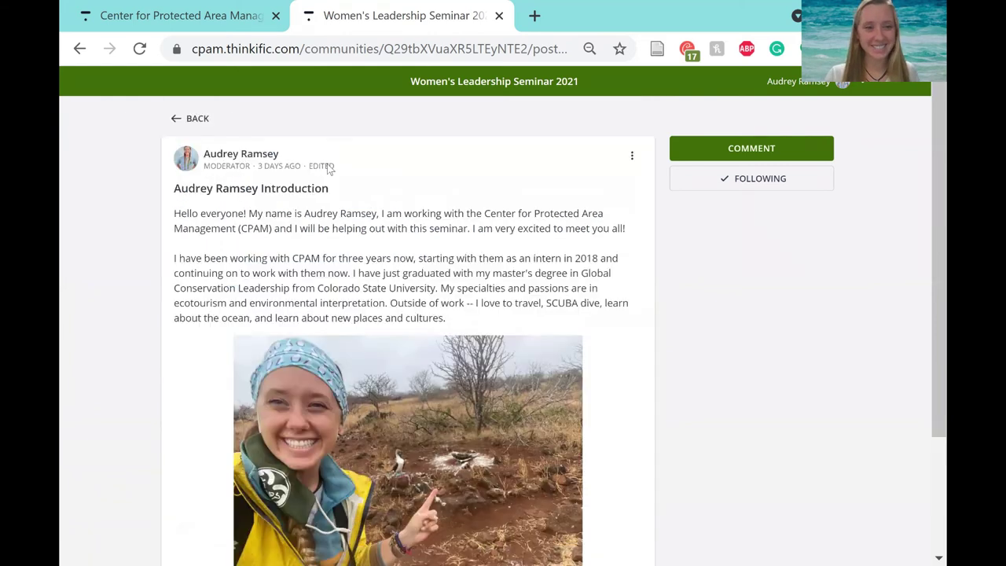
left_click(175, 120)
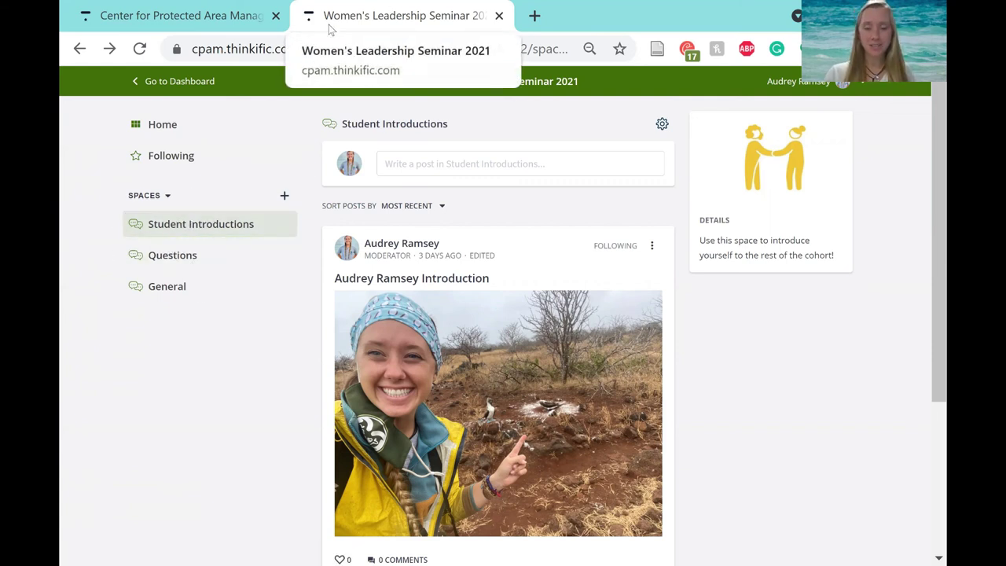
- Switch back to the course page and return to the Seminar Overview section of the outline
left_click(243, 23)
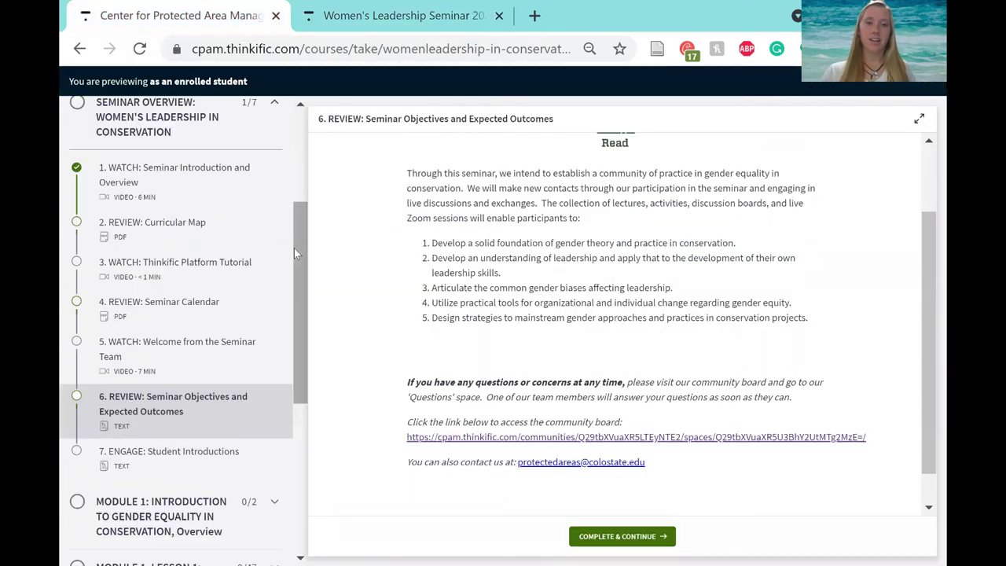
left_click_drag(301, 272, 294, 229)
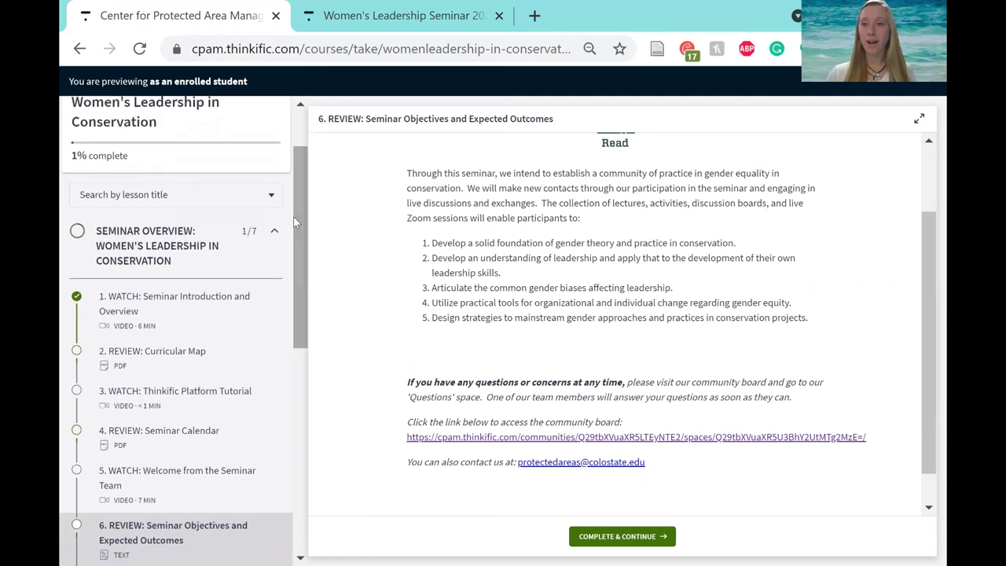